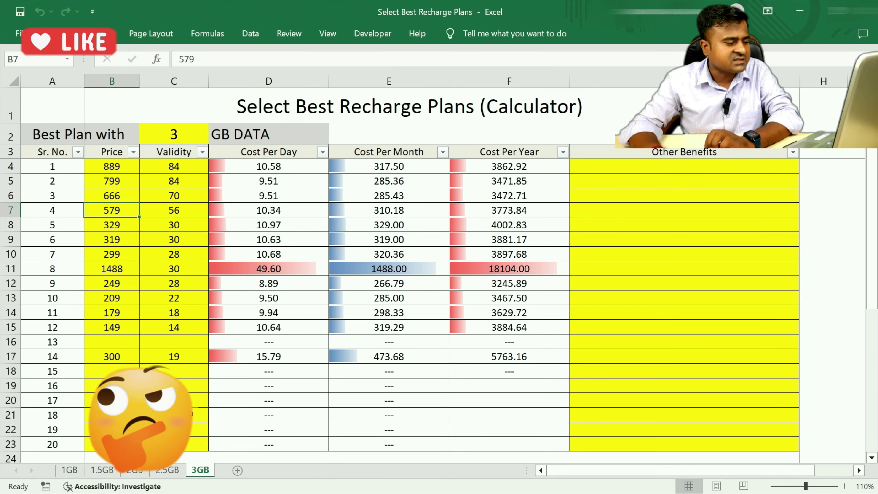
Flip through the 1GB, 1.5GB, 2GB and 2.5GB sheets, ending back on 1GB
{"action": "left_click", "coordinate": [72, 473]}
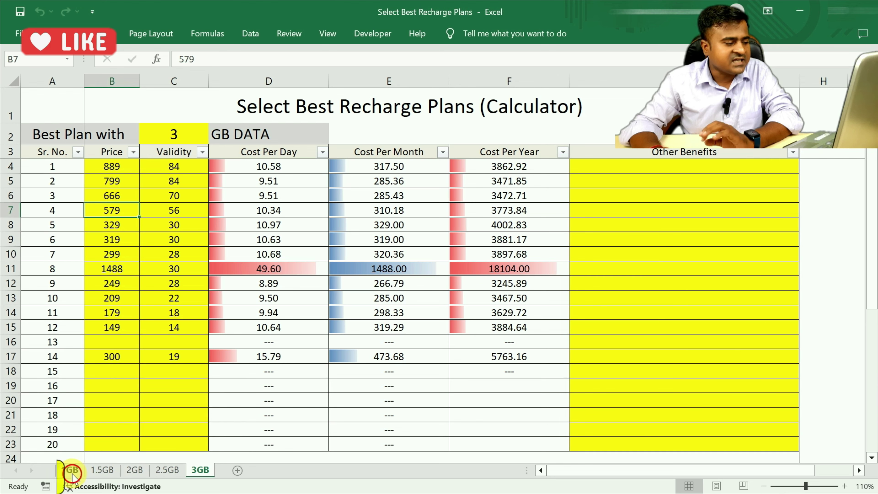
{"action": "left_click", "coordinate": [102, 471]}
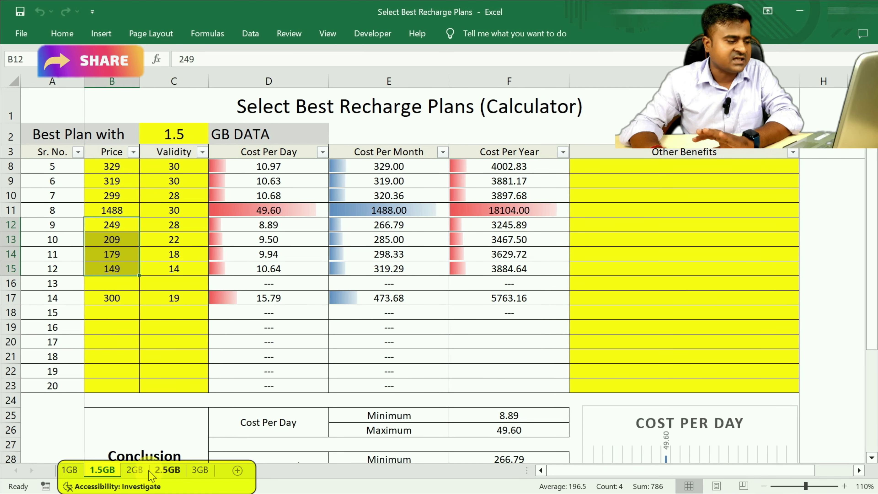
{"action": "left_click", "coordinate": [134, 470]}
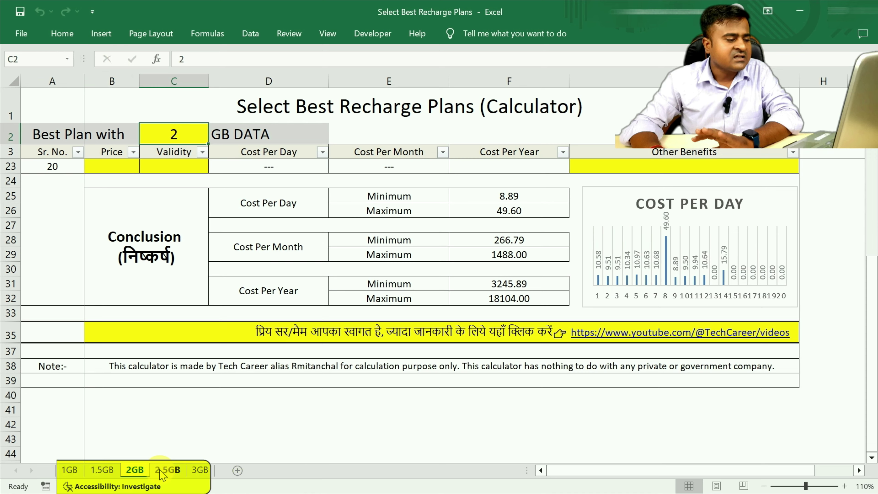
{"action": "left_click", "coordinate": [162, 472]}
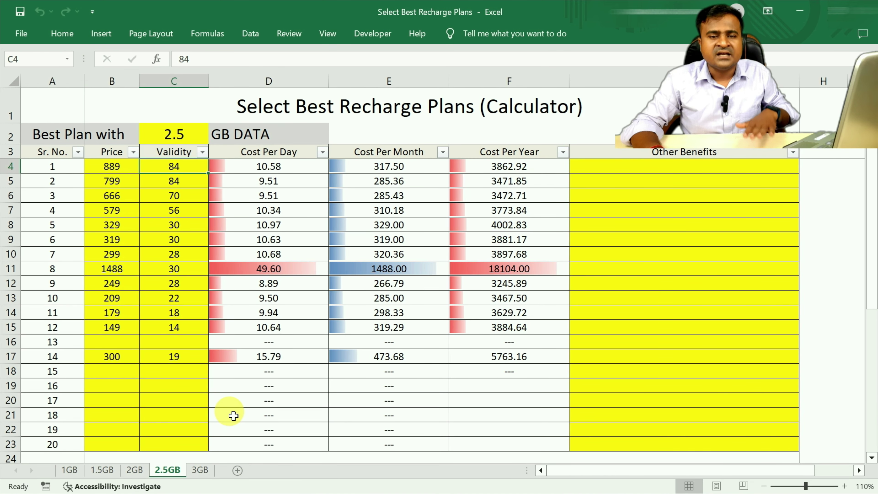
{"action": "left_click", "coordinate": [69, 470]}
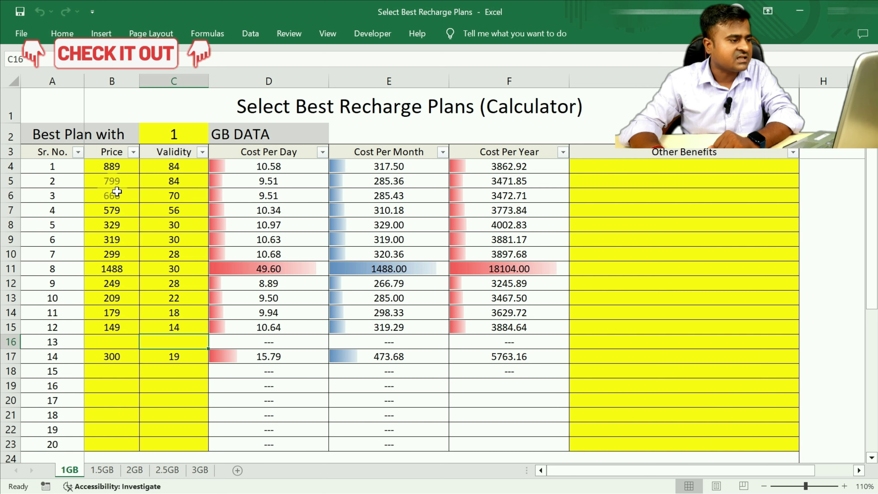
{"action": "left_click", "coordinate": [109, 180]}
{"action": "left_click", "coordinate": [110, 166]}
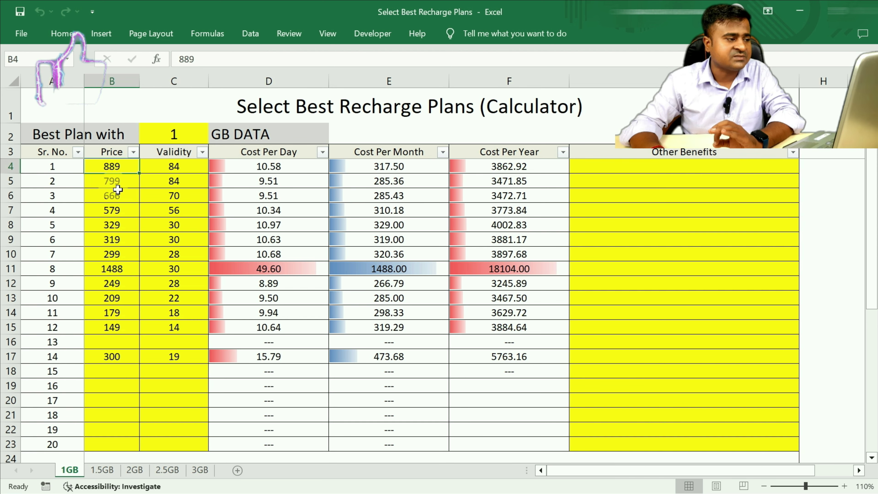
{"action": "left_click", "coordinate": [118, 189]}
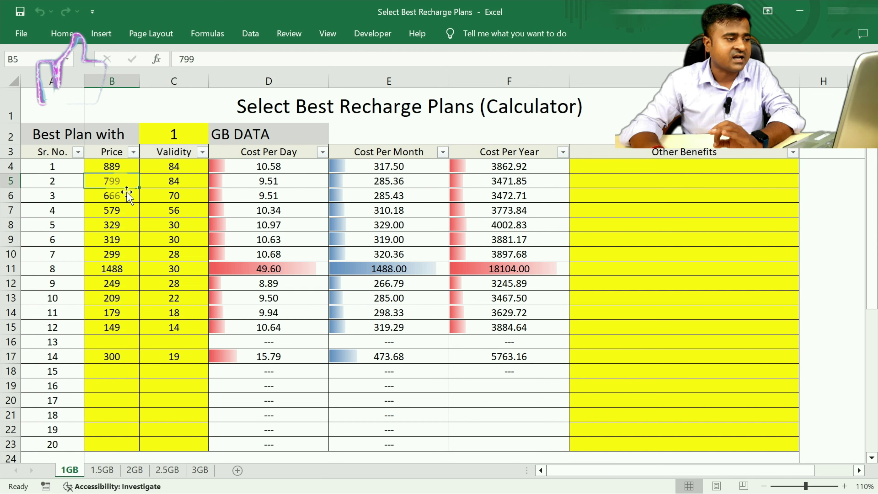
{"action": "left_click", "coordinate": [163, 183]}
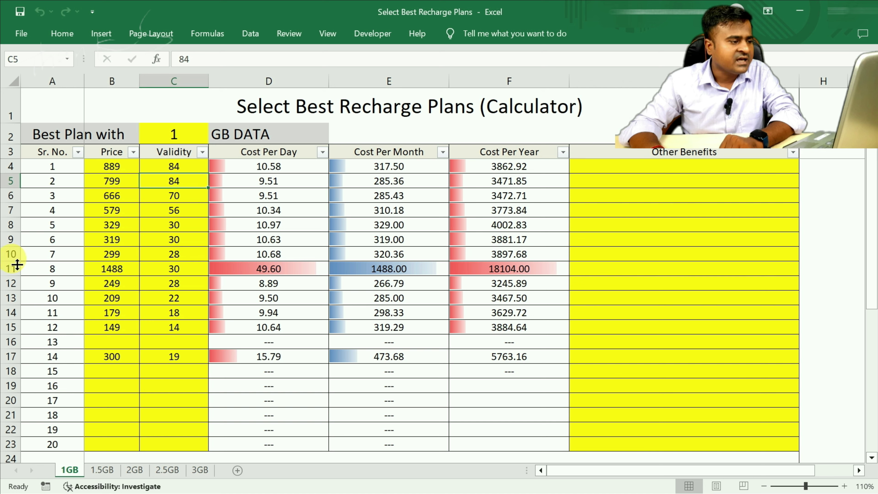
{"action": "left_click", "coordinate": [115, 259]}
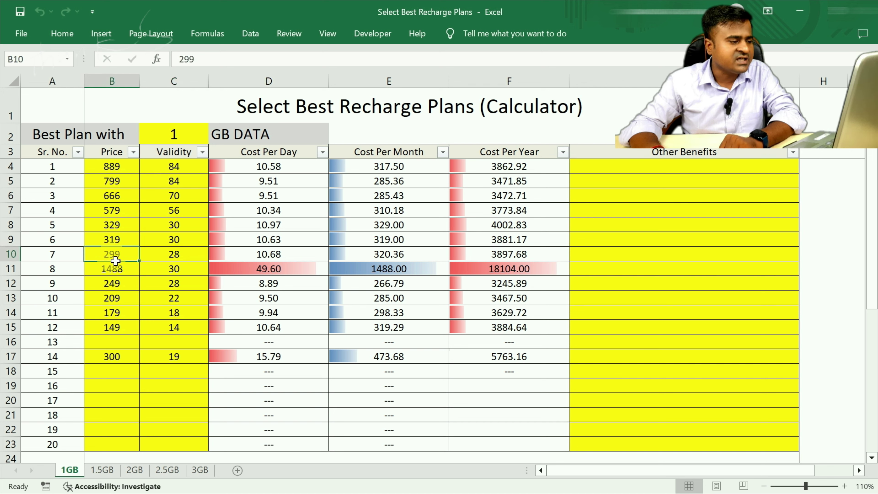
{"action": "left_click", "coordinate": [179, 262]}
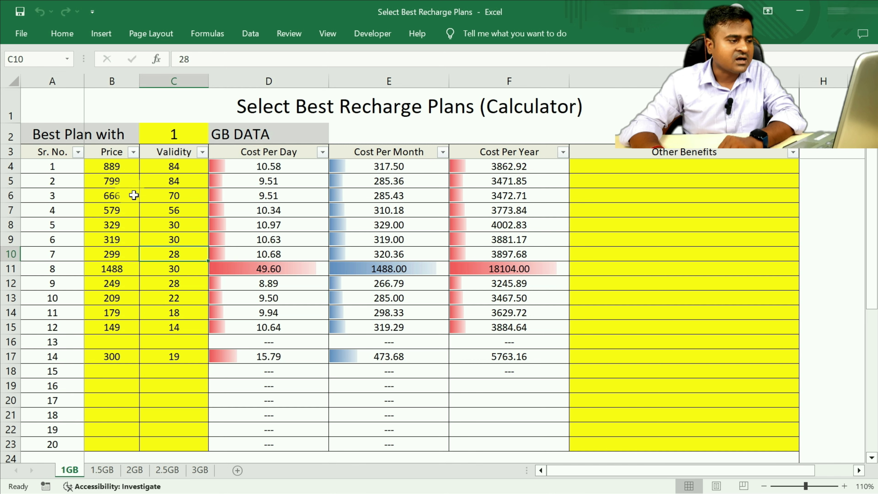
{"action": "left_click_drag", "start_coordinate": [116, 172], "coordinate": [123, 402]}
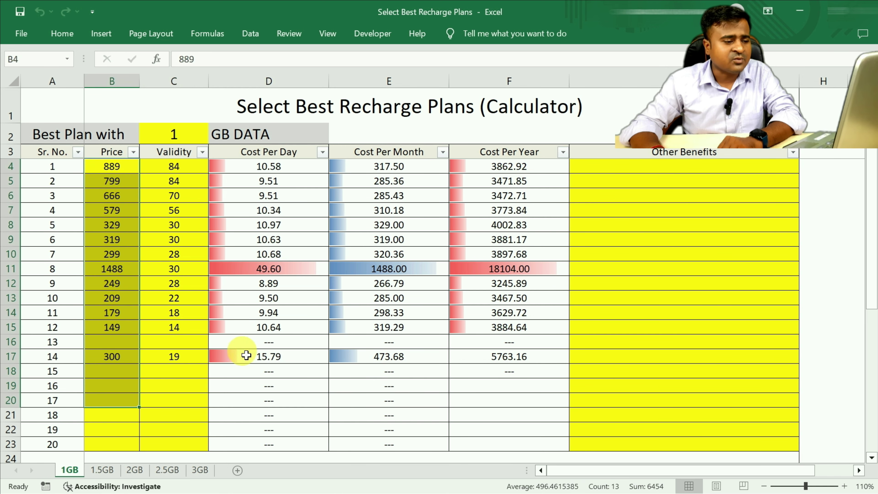
{"action": "scroll", "coordinate": [266, 353], "scroll_direction": "down", "scroll_amount": 4}
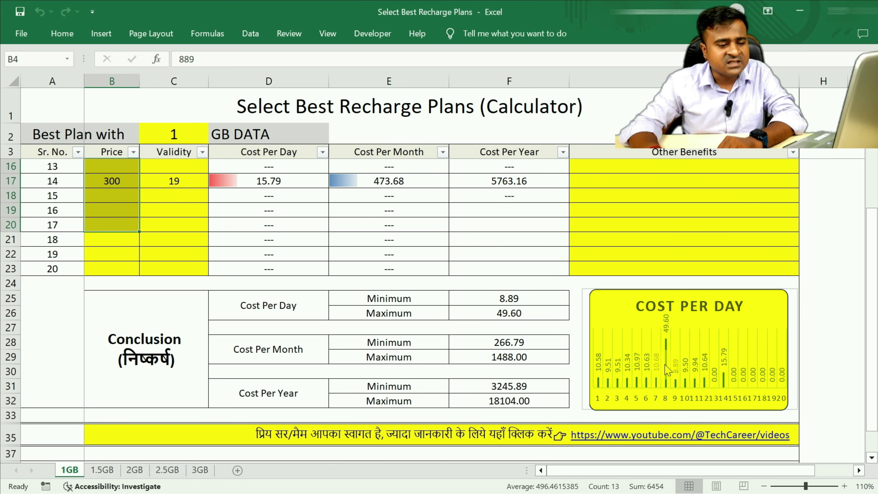
{"action": "mouse_move", "coordinate": [669, 372]}
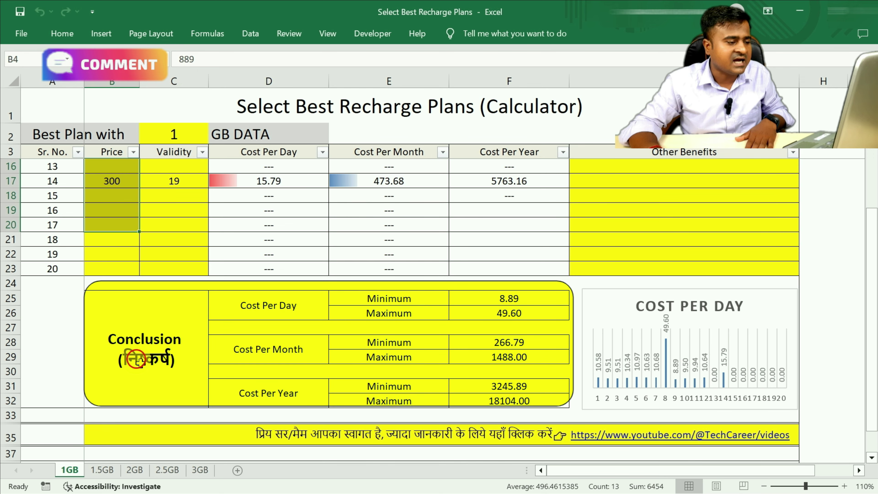
{"action": "scroll", "coordinate": [219, 283], "scroll_direction": "up", "scroll_amount": 4}
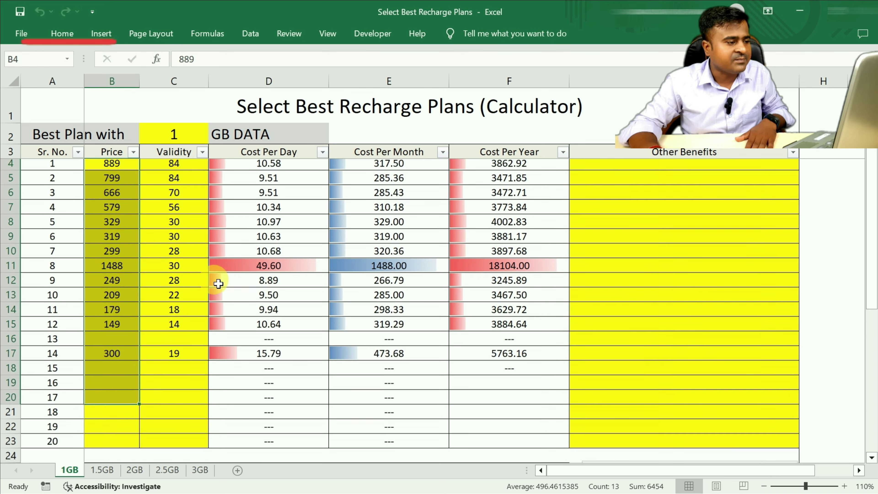
{"action": "scroll", "coordinate": [234, 323], "scroll_direction": "down", "scroll_amount": 3}
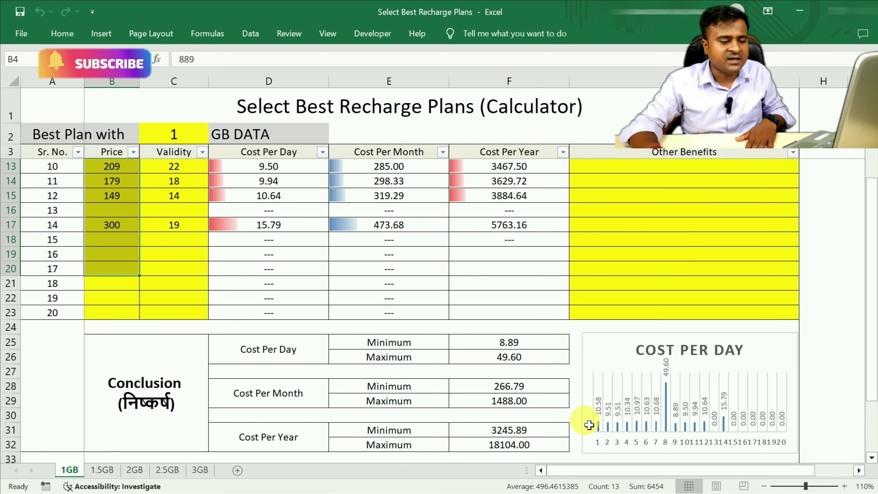
{"action": "scroll", "coordinate": [226, 290], "scroll_direction": "up", "scroll_amount": 3}
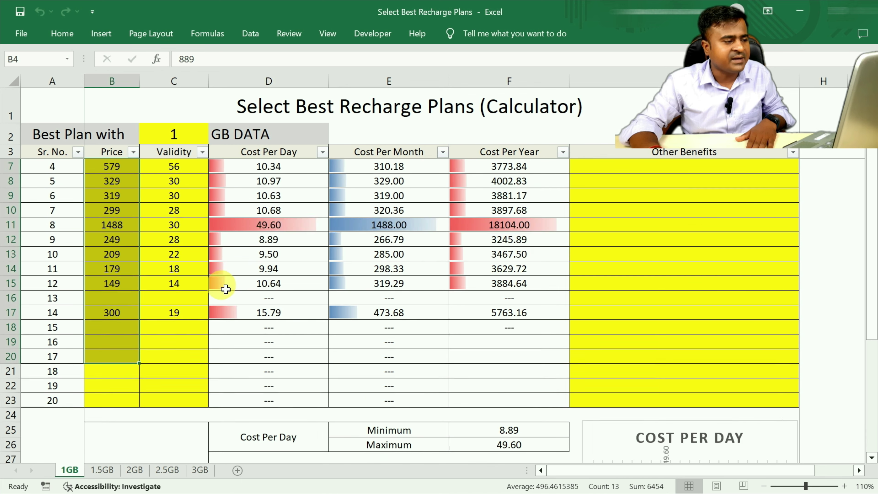
{"action": "scroll", "coordinate": [269, 298], "scroll_direction": "down", "scroll_amount": 4}
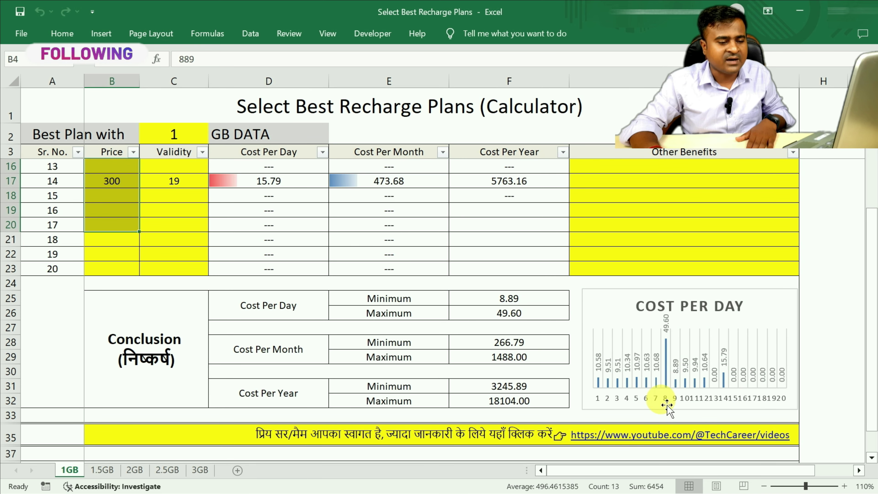
{"action": "scroll", "coordinate": [269, 318], "scroll_direction": "up", "scroll_amount": 3}
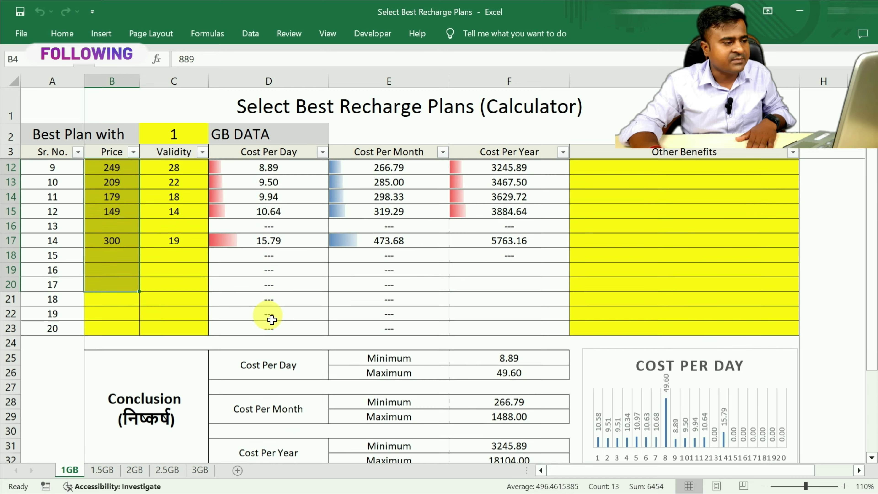
{"action": "scroll", "coordinate": [182, 299], "scroll_direction": "down", "scroll_amount": 3}
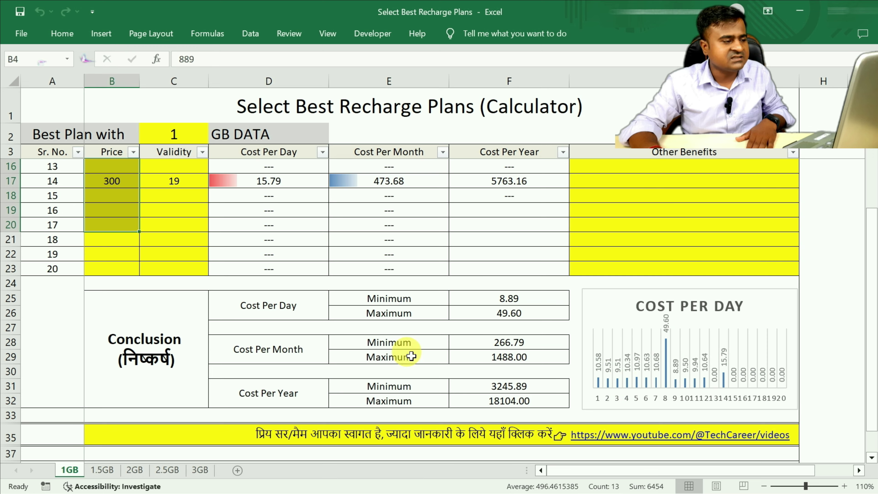
{"action": "scroll", "coordinate": [114, 303], "scroll_direction": "up", "scroll_amount": 4}
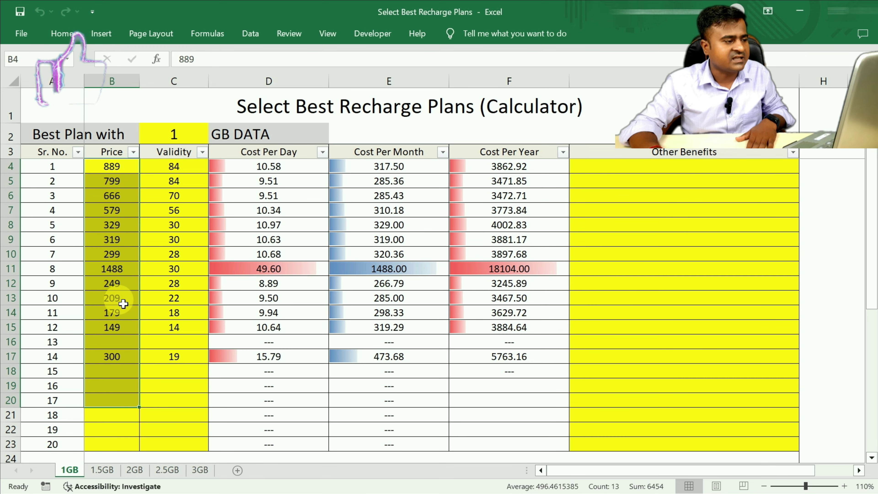
{"action": "left_click", "coordinate": [147, 239]}
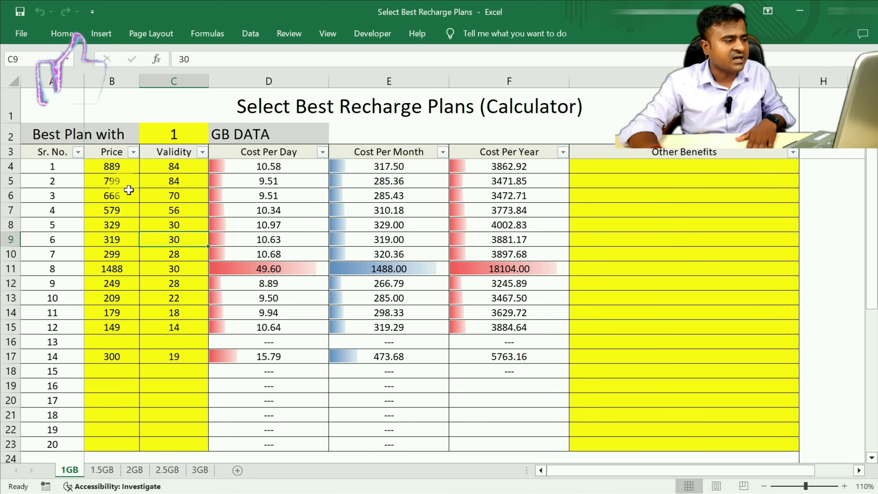
Clear the 1GB sheet's prices and validities in B4:C18 so the costs show ---
{"action": "left_click_drag", "start_coordinate": [112, 165], "coordinate": [190, 371]}
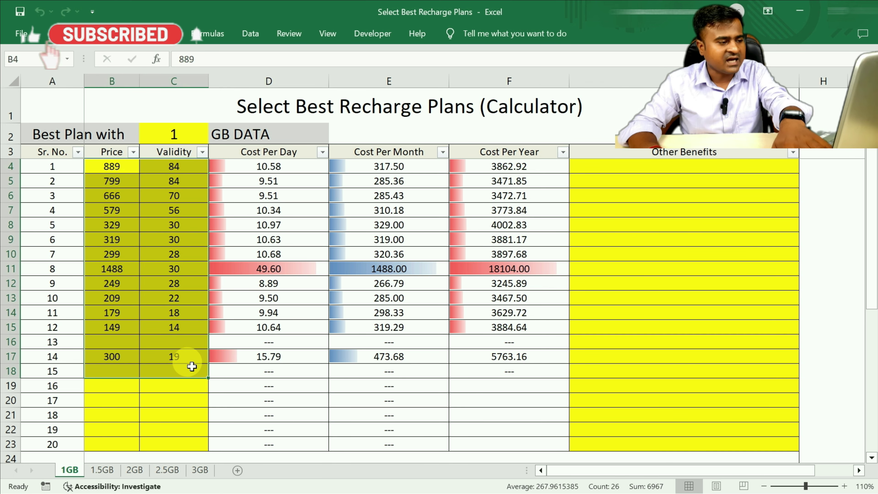
{"action": "key", "text": "Delete"}
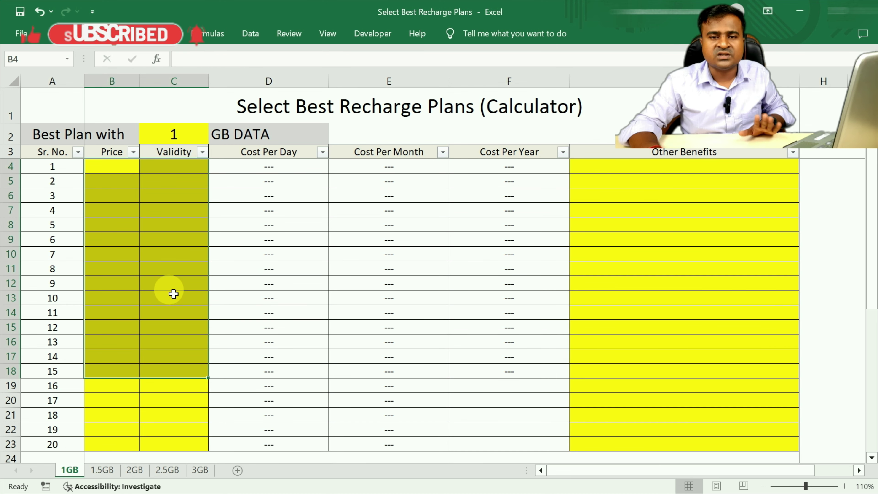
{"action": "left_click", "coordinate": [152, 271]}
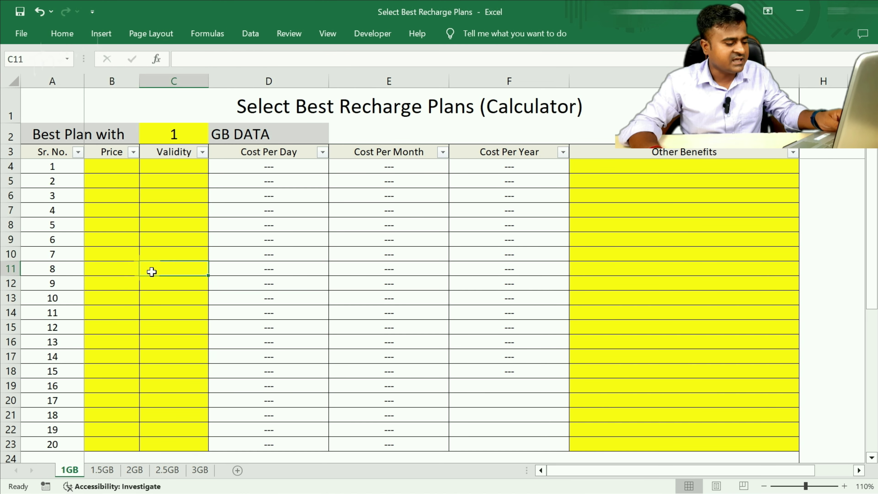
Check that the conclusion reads 0.00, then switch to Jio's prepaid plans page in Chrome
{"action": "scroll", "coordinate": [486, 339], "scroll_direction": "down", "scroll_amount": 3}
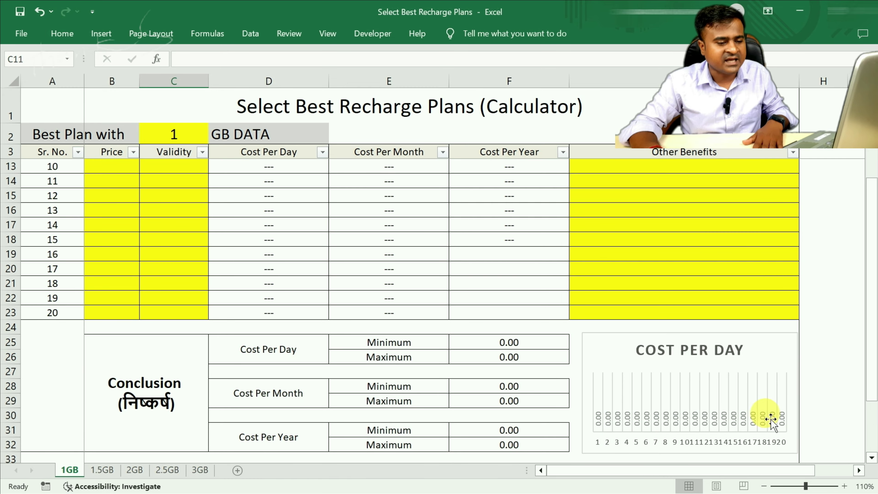
{"action": "scroll", "coordinate": [739, 422], "scroll_direction": "down", "scroll_amount": 1}
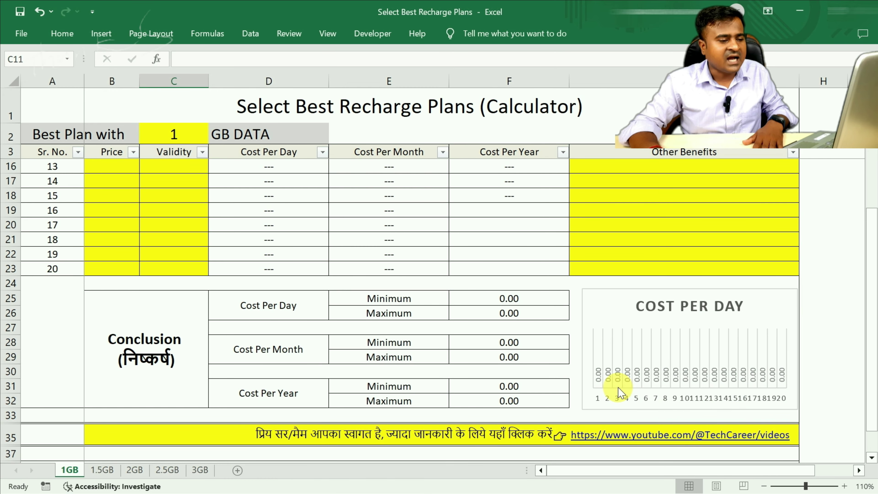
{"action": "scroll", "coordinate": [486, 376], "scroll_direction": "up", "scroll_amount": 4}
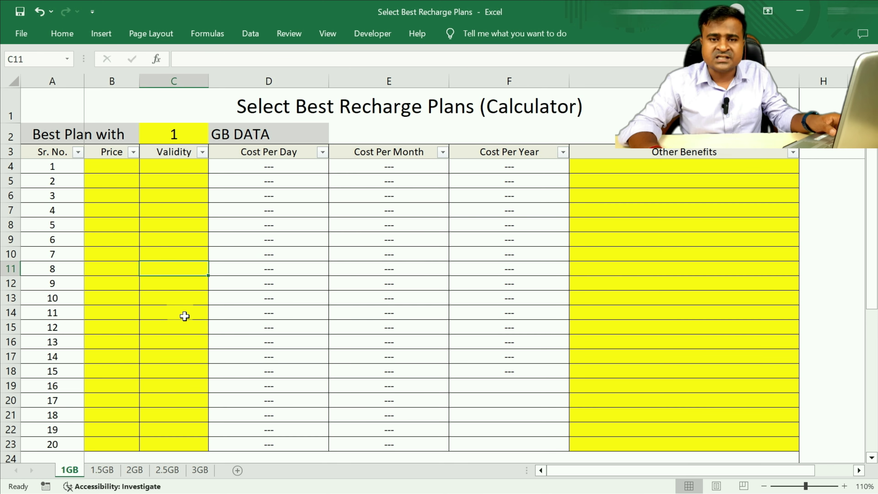
{"action": "key", "text": "alt+Tab"}
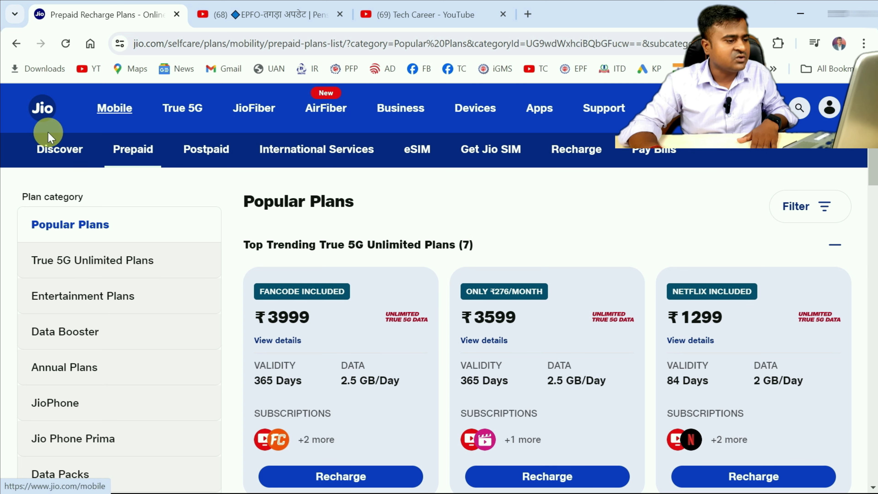
Scroll the Jio plans page down to the collapsed 2, 1.5 and 1 GB/day Plans categories
{"action": "scroll", "coordinate": [346, 275], "scroll_direction": "down", "scroll_amount": 2}
{"action": "scroll", "coordinate": [346, 275], "scroll_direction": "down", "scroll_amount": 5}
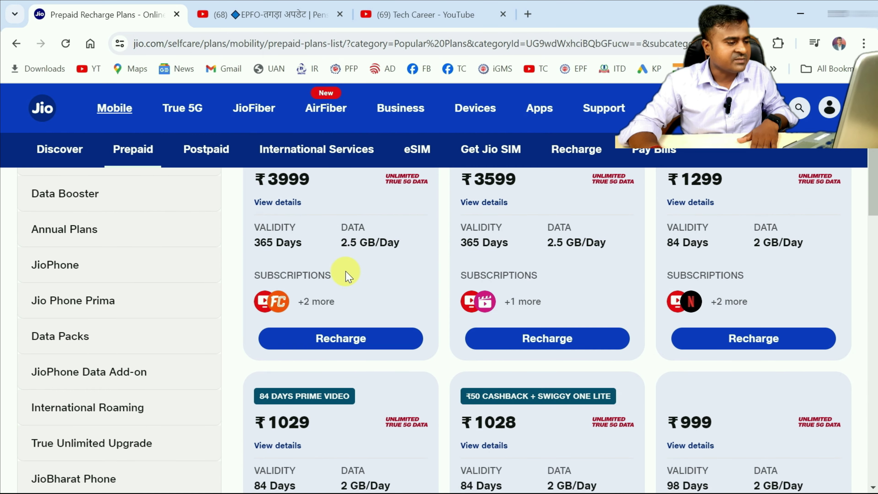
{"action": "scroll", "coordinate": [349, 276], "scroll_direction": "down", "scroll_amount": 9}
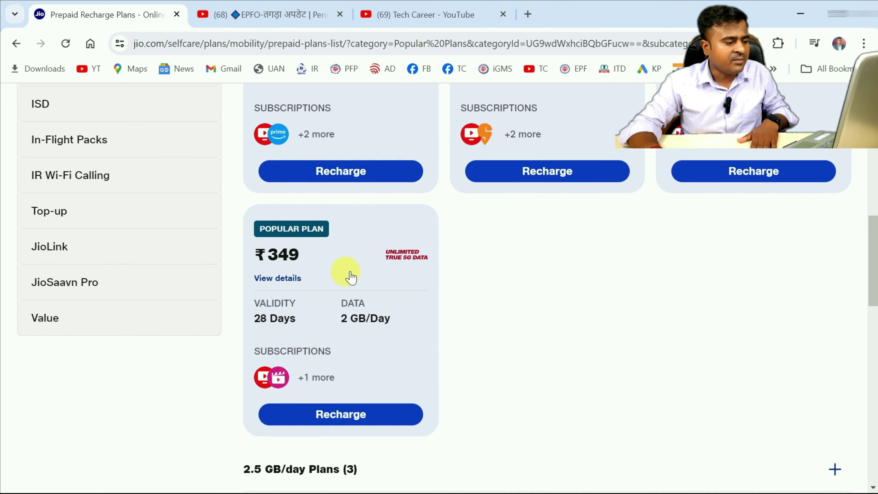
{"action": "scroll", "coordinate": [347, 275], "scroll_direction": "down", "scroll_amount": 3}
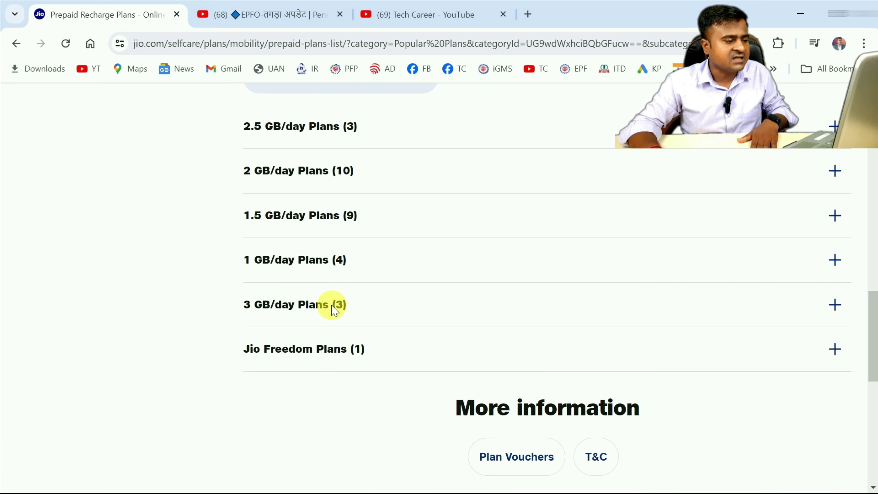
{"action": "scroll", "coordinate": [307, 306], "scroll_direction": "up", "scroll_amount": 1}
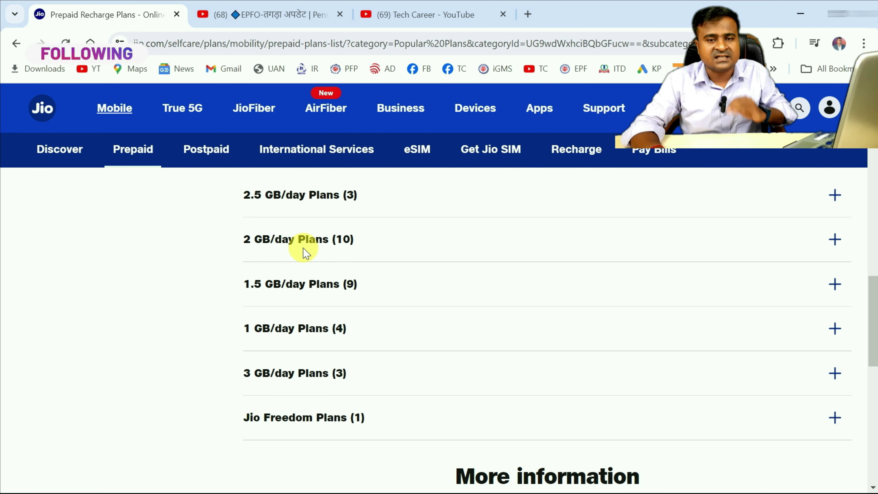
Highlight the 2 GB/day and 1.5 GB/day Plans headings and expand the 1 GB/day section
{"action": "scroll", "coordinate": [319, 265], "scroll_direction": "up", "scroll_amount": 2}
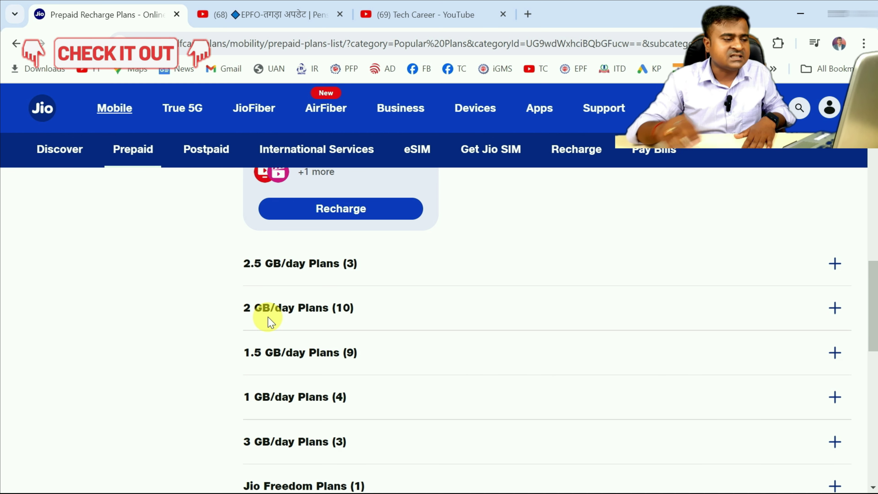
{"action": "left_click_drag", "start_coordinate": [240, 309], "coordinate": [358, 316]}
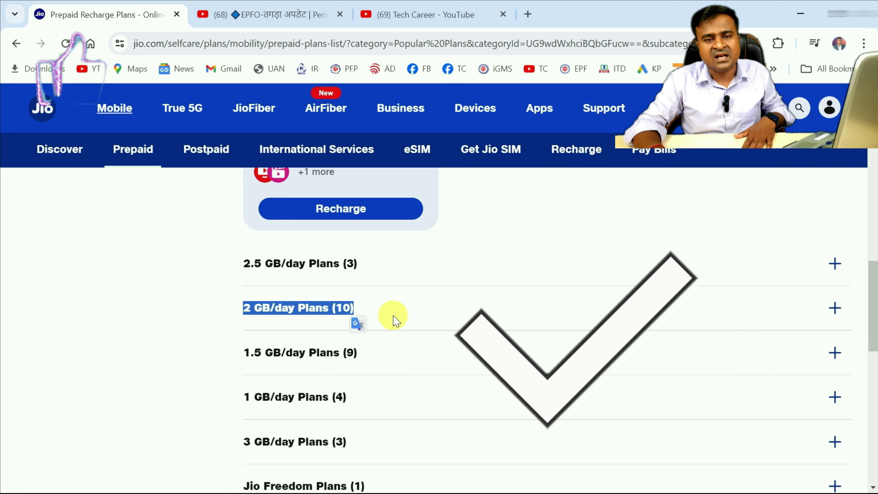
{"action": "left_click_drag", "start_coordinate": [242, 358], "coordinate": [330, 366]}
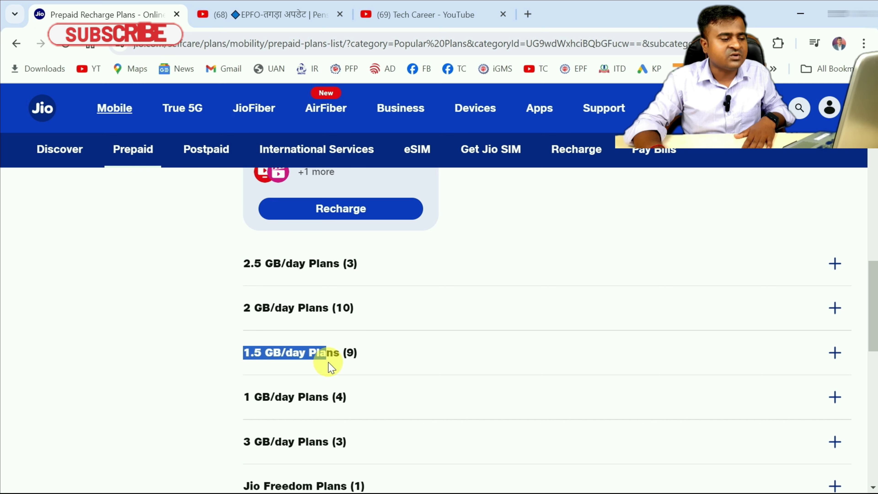
{"action": "left_click", "coordinate": [270, 396]}
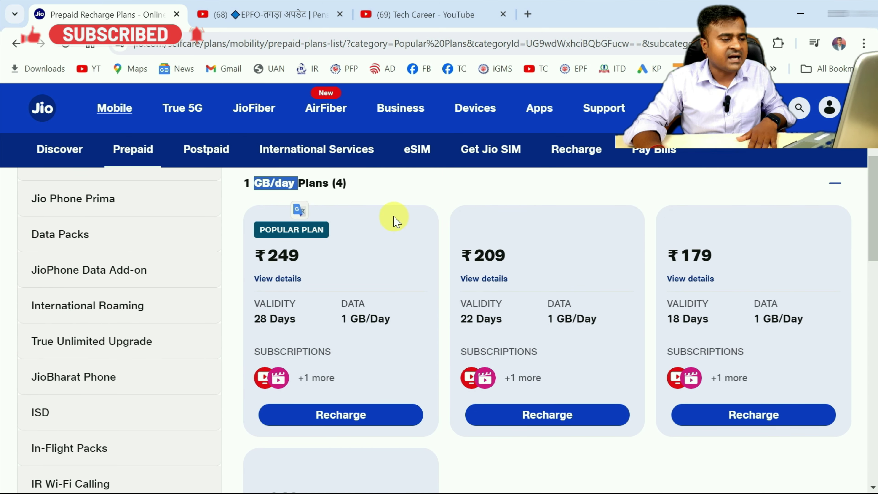
Expand the 2 GB/day Plans section and select the ₹1299 price on the Netflix plan card
{"action": "scroll", "coordinate": [380, 242], "scroll_direction": "up", "scroll_amount": 5}
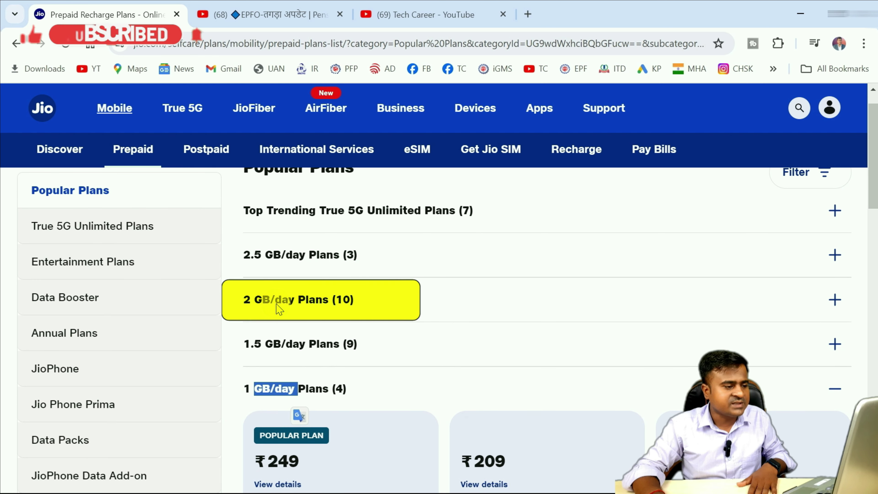
{"action": "left_click", "coordinate": [361, 301]}
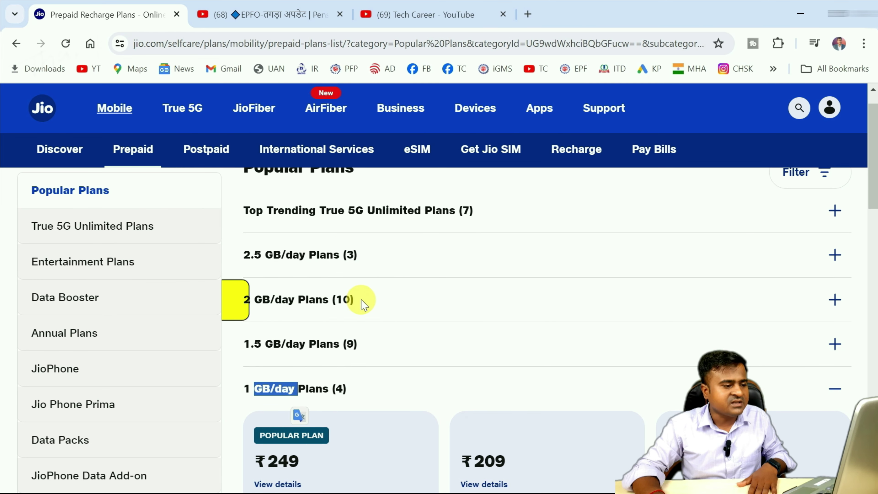
{"action": "scroll", "coordinate": [360, 299], "scroll_direction": "down", "scroll_amount": 3}
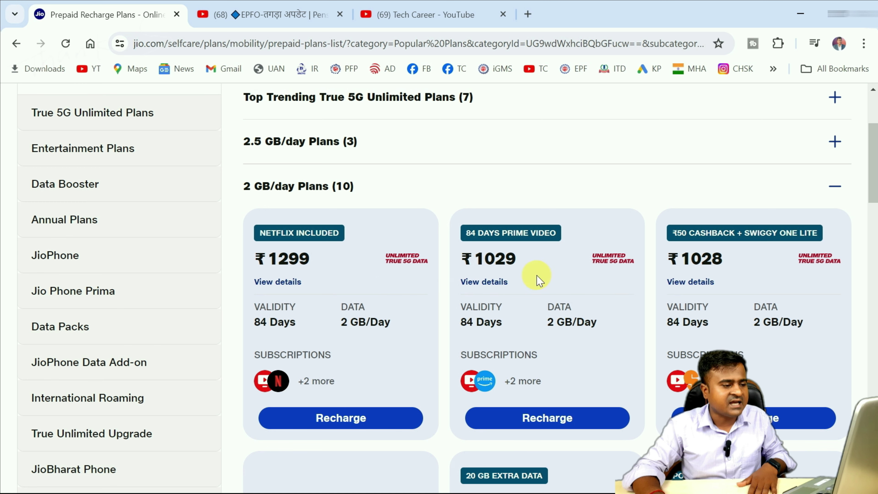
{"action": "scroll", "coordinate": [329, 330], "scroll_direction": "down", "scroll_amount": 4}
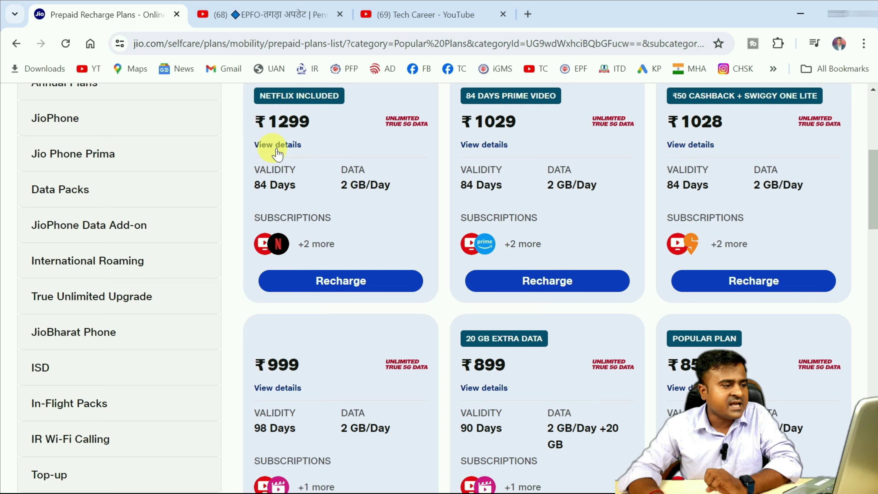
{"action": "double_click", "coordinate": [274, 130]}
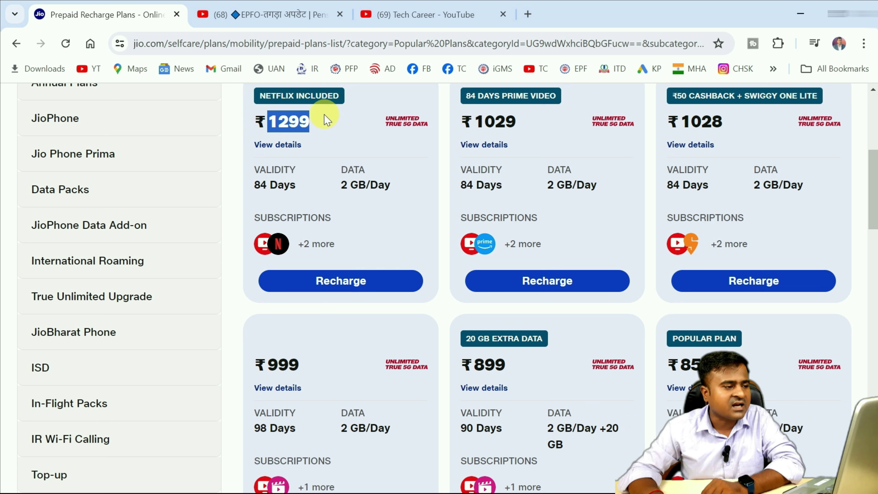
Copy the 1299 price from the Jio page into B4 and enter 84 days validity in C4
{"action": "left_click", "coordinate": [321, 130]}
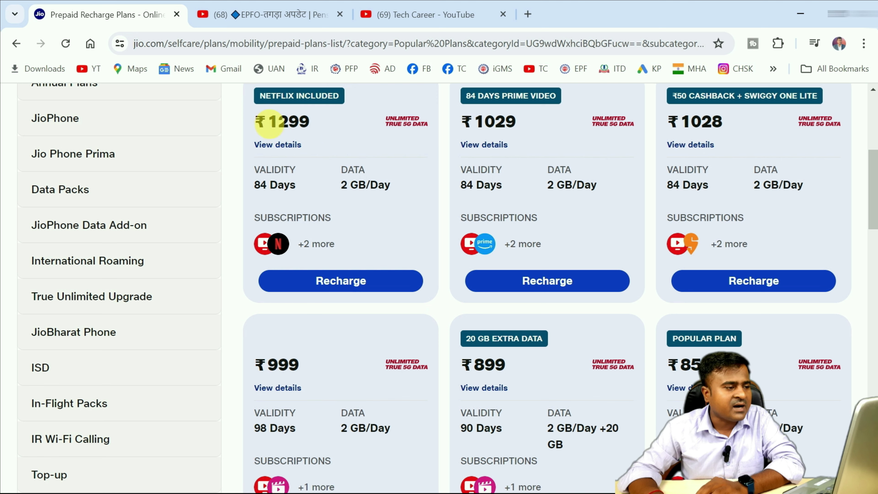
{"action": "left_click_drag", "start_coordinate": [282, 132], "coordinate": [311, 134]}
{"action": "right_click", "coordinate": [303, 126]}
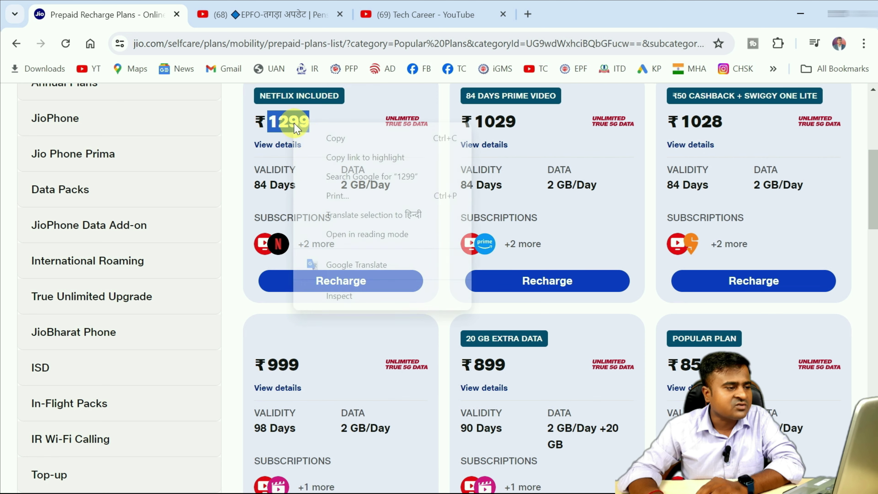
{"action": "left_click", "coordinate": [311, 138]}
{"action": "key", "text": "alt+Tab"}
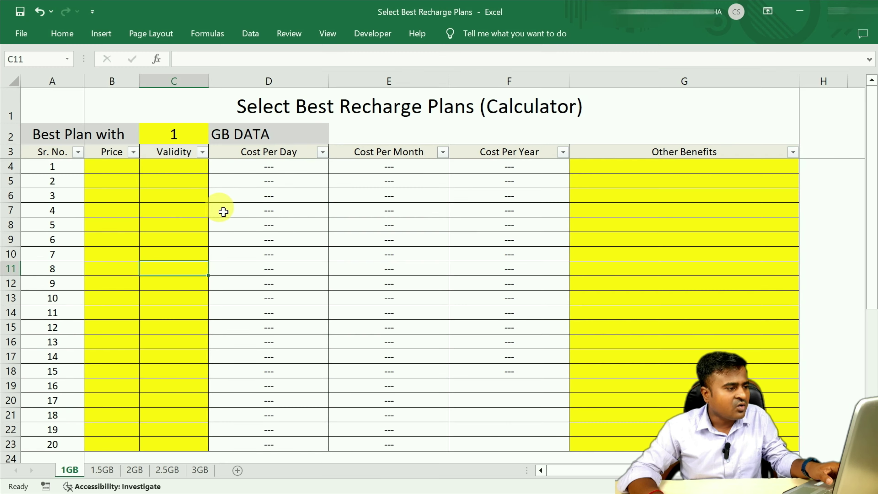
{"action": "double_click", "coordinate": [119, 169]}
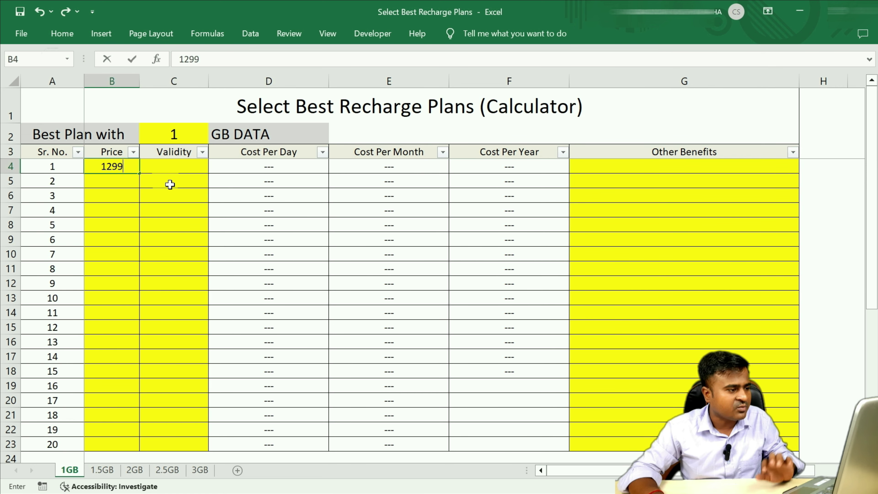
{"action": "key", "text": "Tab"}
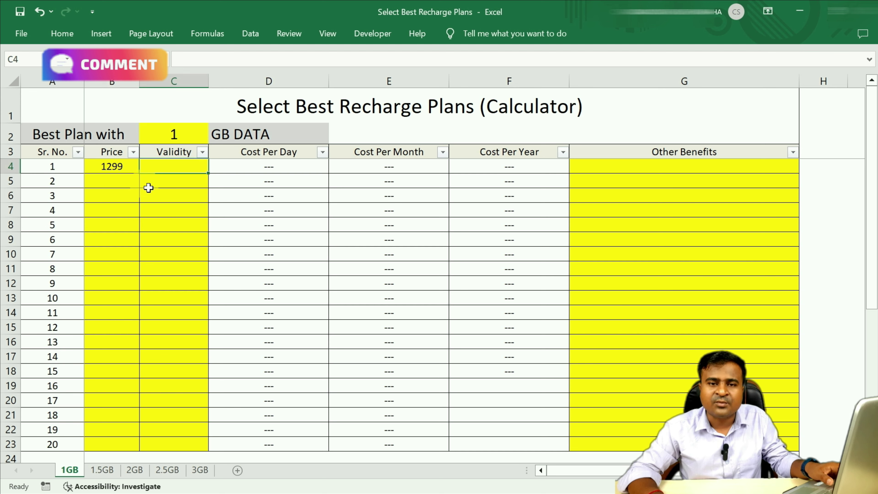
{"action": "key", "text": "alt+Tab"}
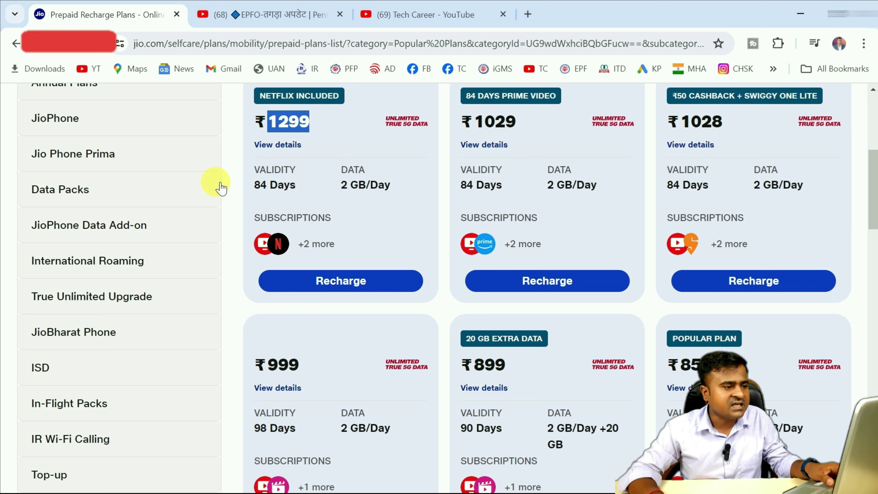
{"action": "key", "text": "alt+Tab"}
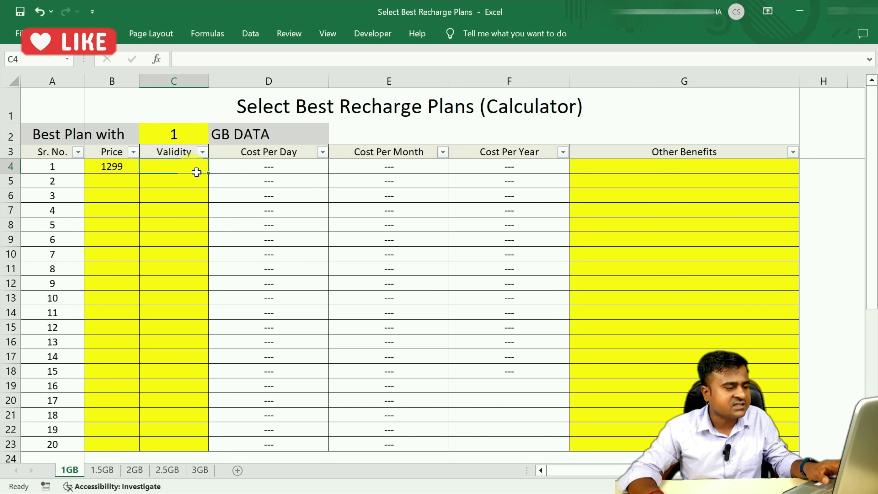
{"action": "type", "text": "84"}
{"action": "key", "text": "Return"}
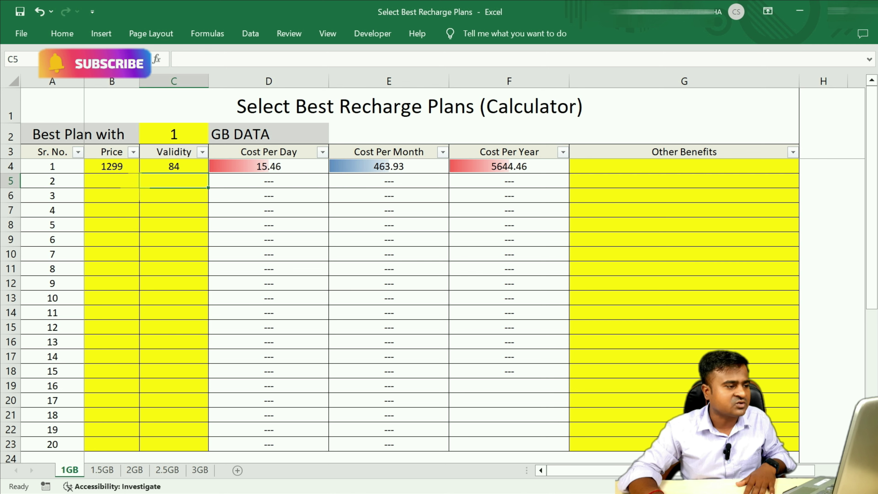
Paste the second plan's 1029 price into B5 and enter 84 days validity in C5
{"action": "left_click", "coordinate": [132, 186]}
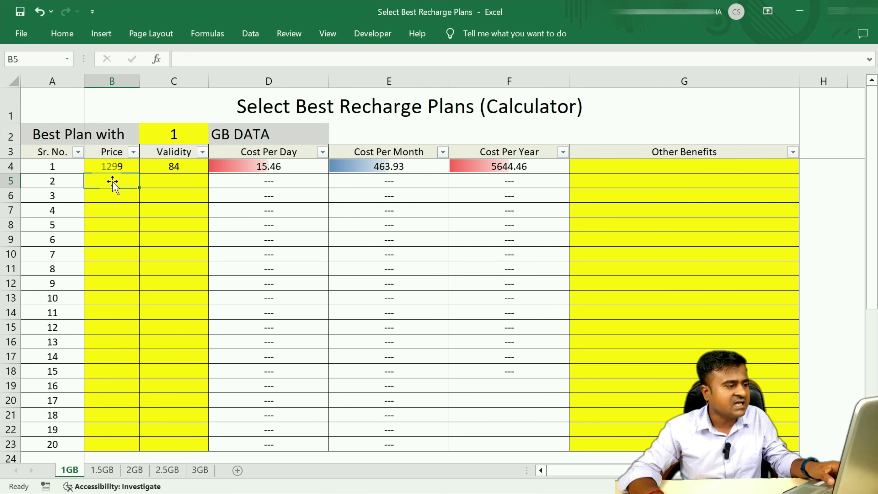
{"action": "key", "text": "alt+Tab"}
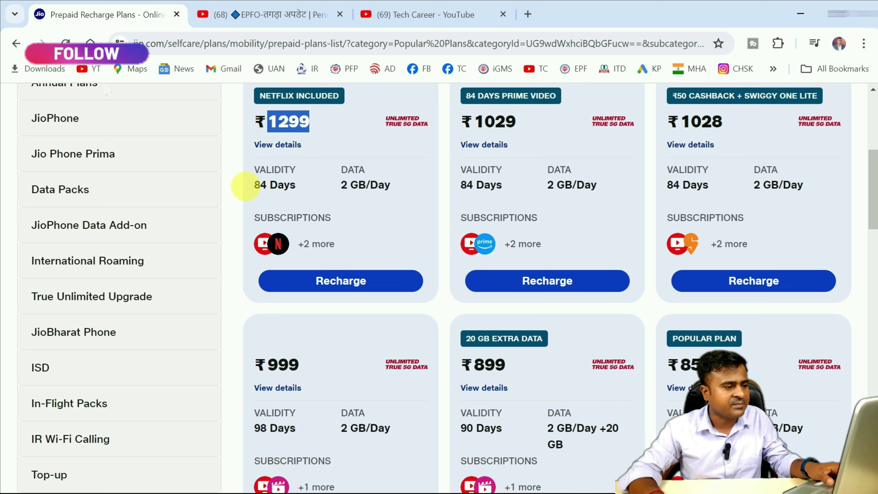
{"action": "left_click_drag", "start_coordinate": [474, 123], "coordinate": [518, 131]}
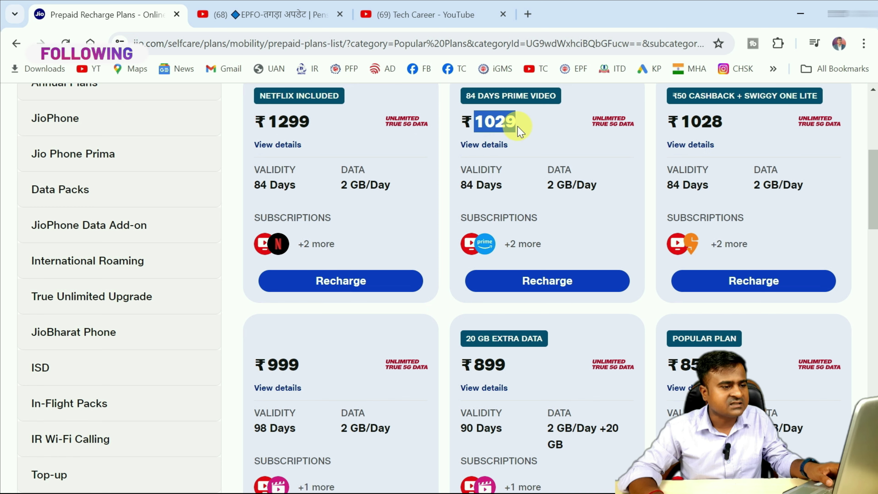
{"action": "key", "text": "alt+Tab"}
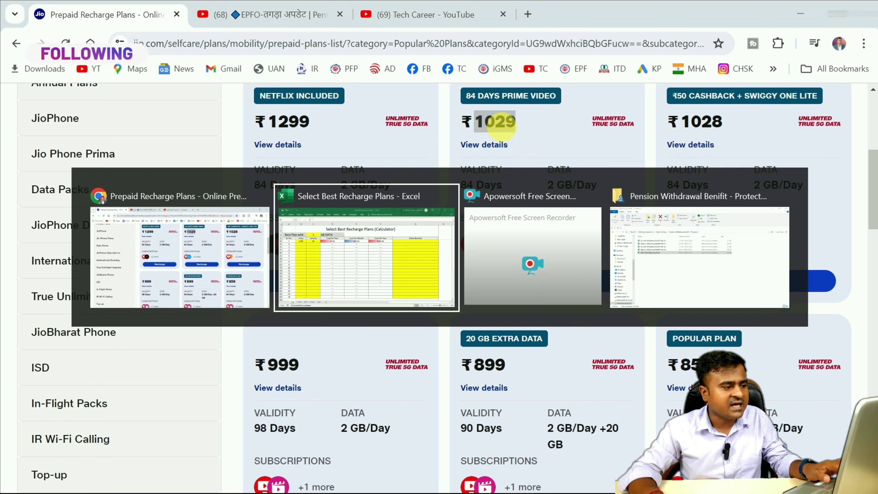
{"action": "double_click", "coordinate": [133, 186]}
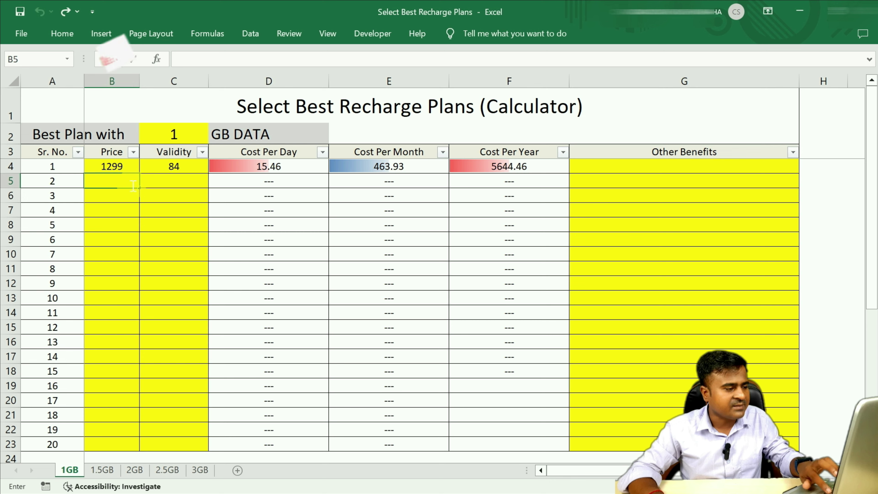
{"action": "key", "text": "ctrl+v"}
{"action": "left_click", "coordinate": [158, 180]}
{"action": "key", "text": "alt+Tab"}
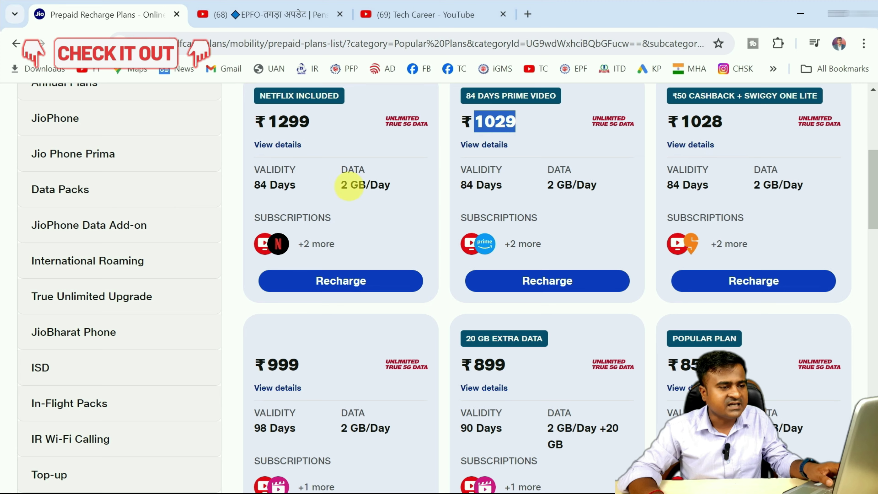
{"action": "key", "text": "alt+Tab"}
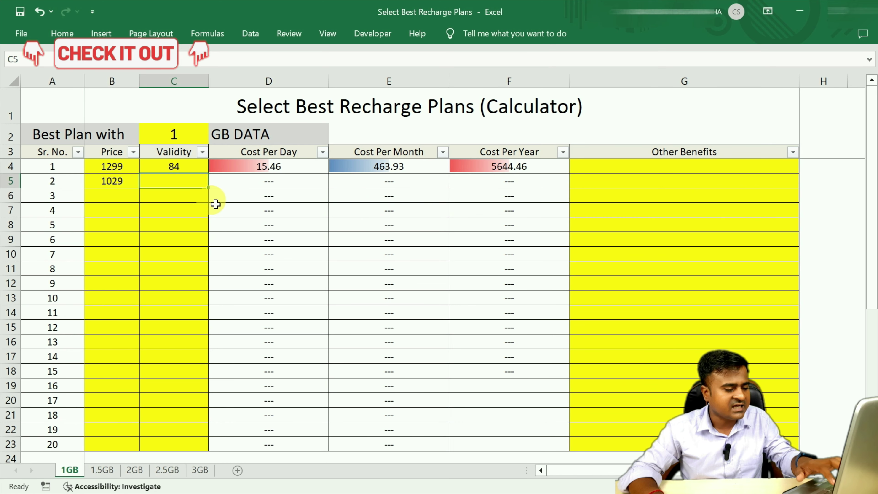
{"action": "type", "text": "8"}
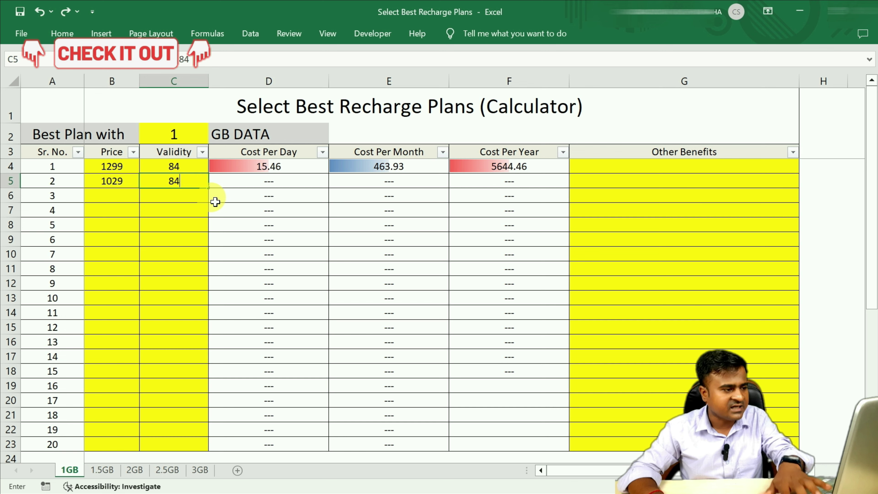
{"action": "type", "text": "4"}
{"action": "key", "text": "Return"}
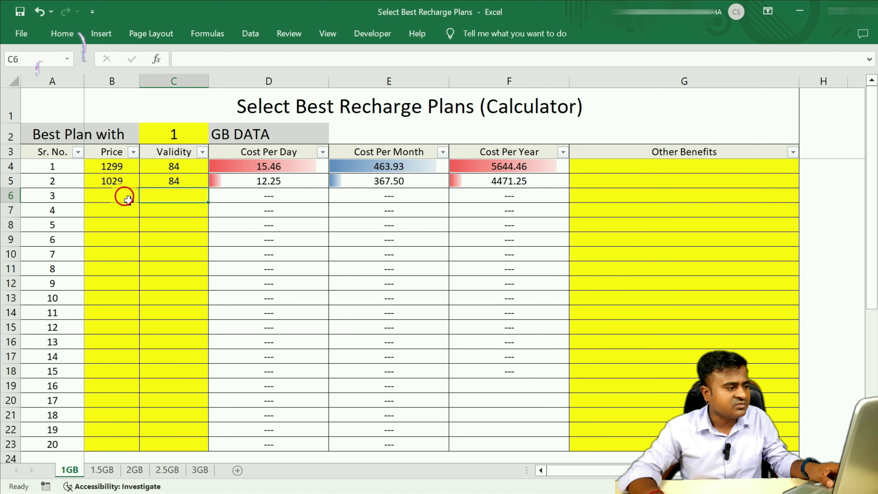
Paste the third plan's 1028 price into B6 and enter 84 days validity in C6
{"action": "key", "text": "alt+Tab"}
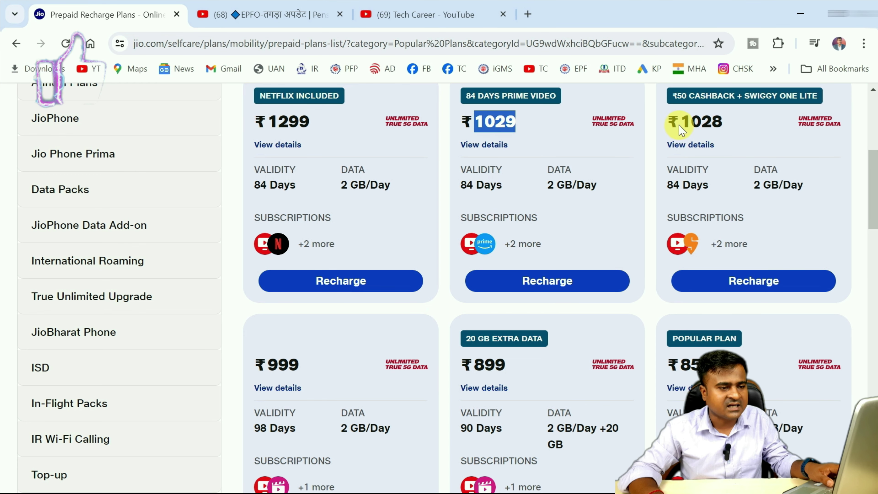
{"action": "left_click_drag", "start_coordinate": [680, 128], "coordinate": [723, 133]}
{"action": "key", "text": "ctrl+c"}
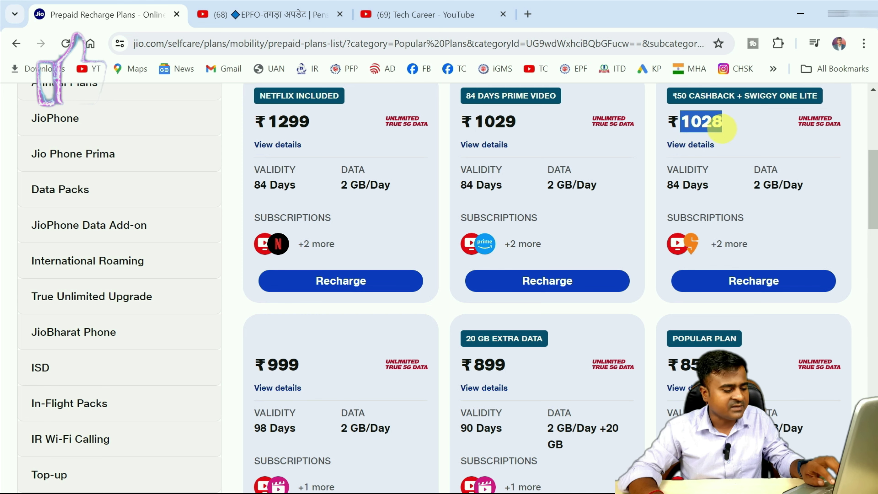
{"action": "key", "text": "alt+Tab"}
{"action": "left_click", "coordinate": [120, 203]}
{"action": "key", "text": "BackSpace"}
{"action": "key", "text": "ctrl+v"}
{"action": "left_click", "coordinate": [162, 195]}
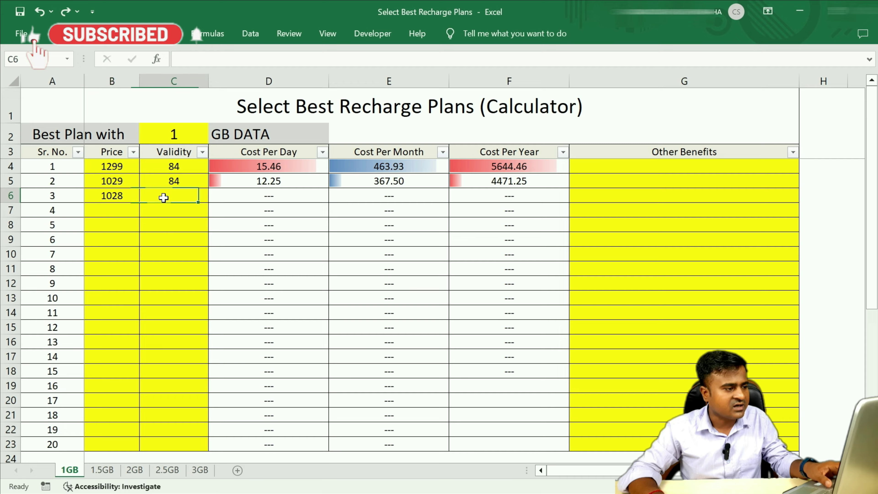
{"action": "key", "text": "alt+Tab"}
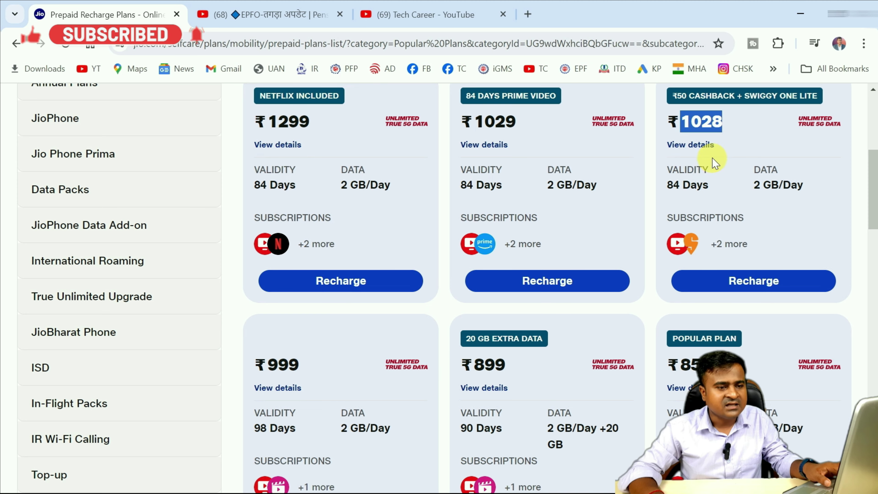
{"action": "key", "text": "alt+Tab"}
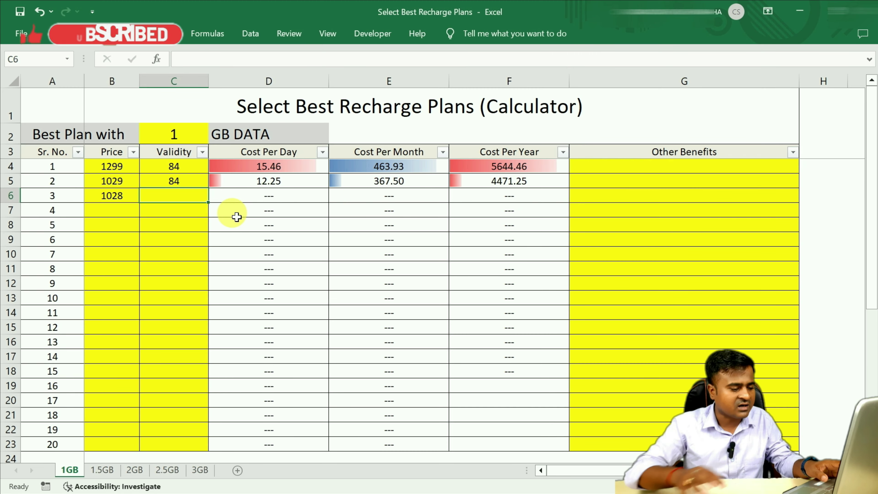
{"action": "type", "text": "84"}
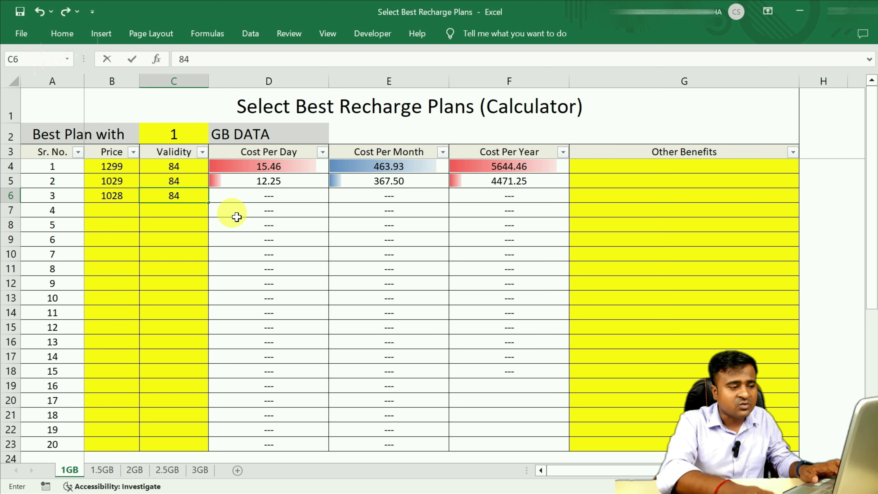
{"action": "key", "text": "Return"}
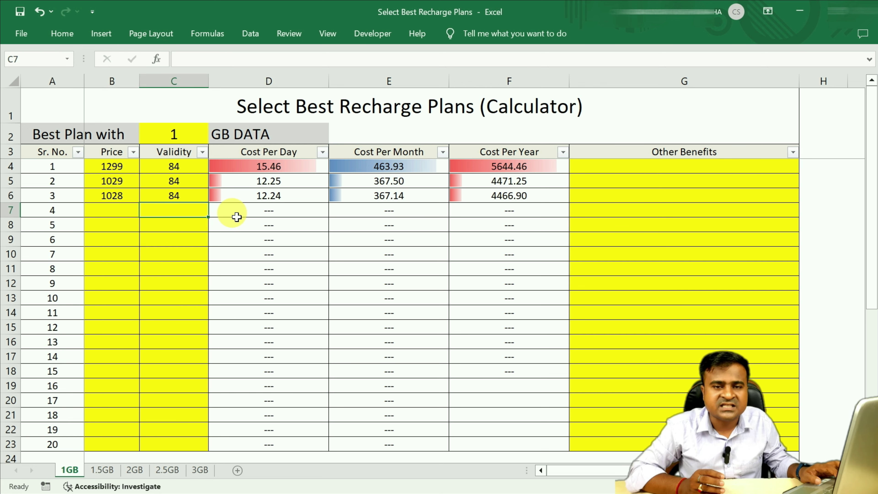
Enter the fourth plan's 999 price in B7 with 98 days validity in C7
{"action": "key", "text": "Left"}
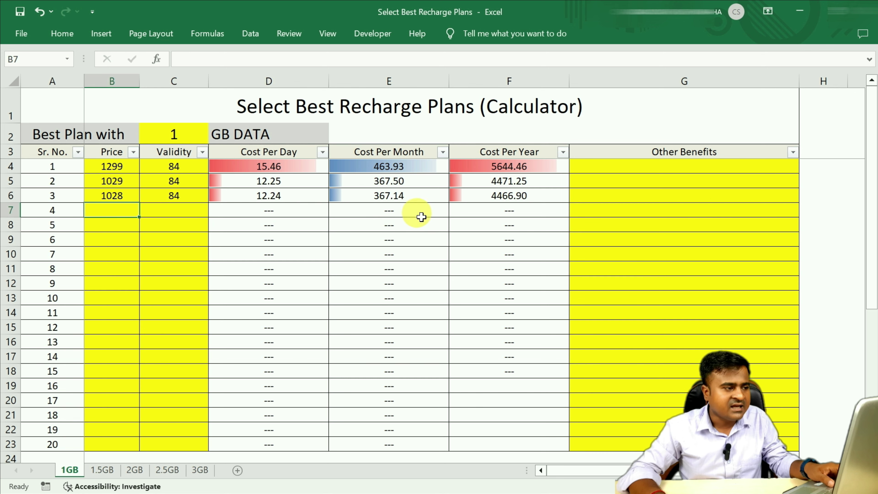
{"action": "key", "text": "alt+Tab"}
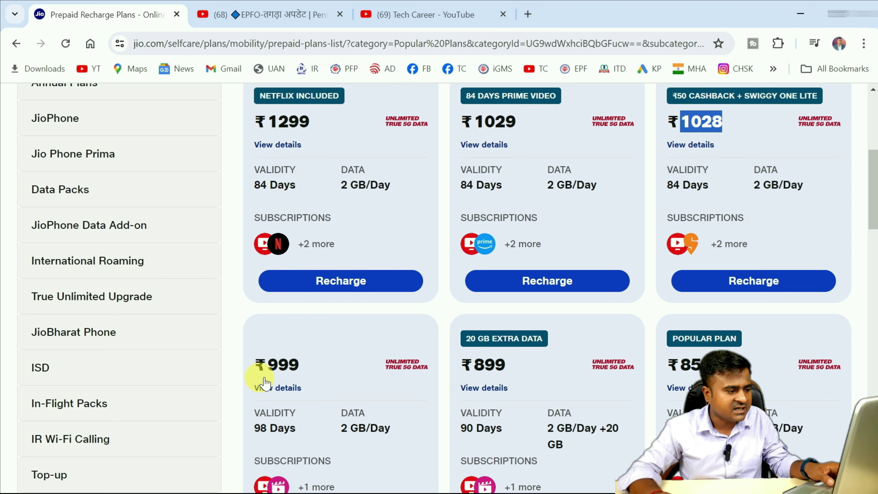
{"action": "double_click", "coordinate": [278, 370]}
{"action": "key", "text": "alt+Tab"}
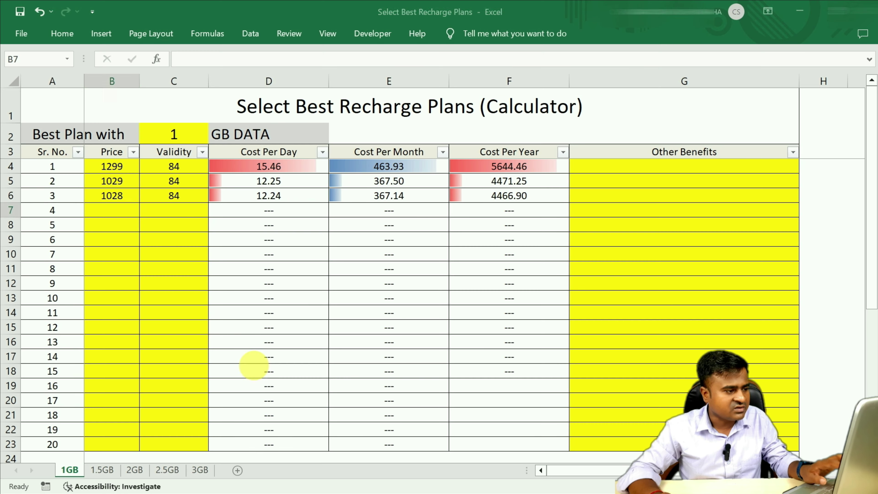
{"action": "key", "text": "Tab"}
{"action": "key", "text": "alt+Tab"}
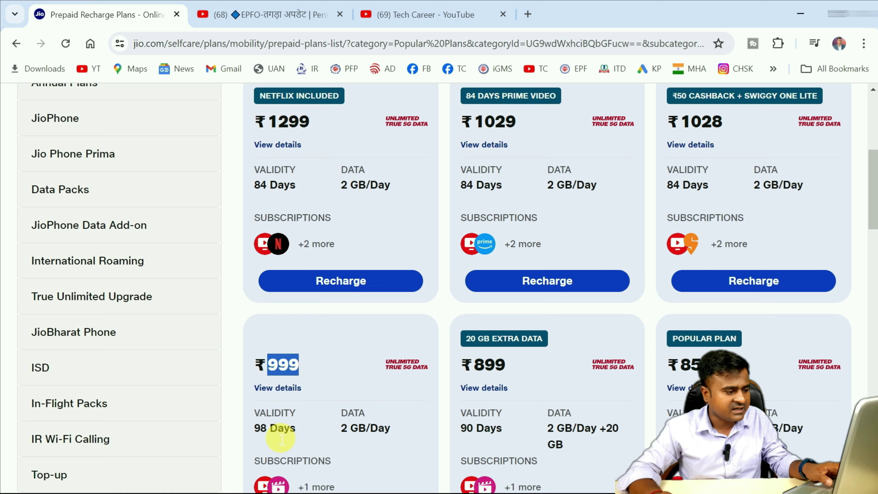
{"action": "key", "text": "alt+Tab"}
{"action": "type", "text": "98"}
{"action": "key", "text": "Return"}
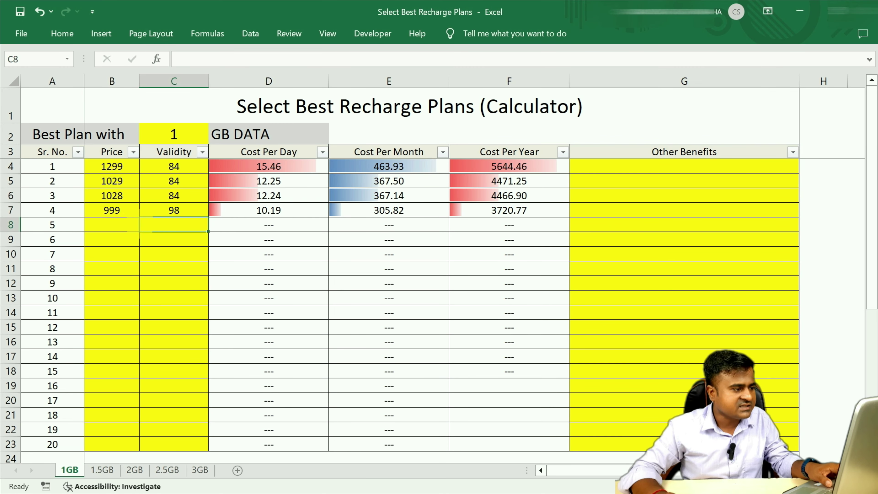
Paste the fifth plan's 899 price into B8 and enter 90 days validity in C8
{"action": "left_click", "coordinate": [108, 229]}
{"action": "key", "text": "alt+Tab"}
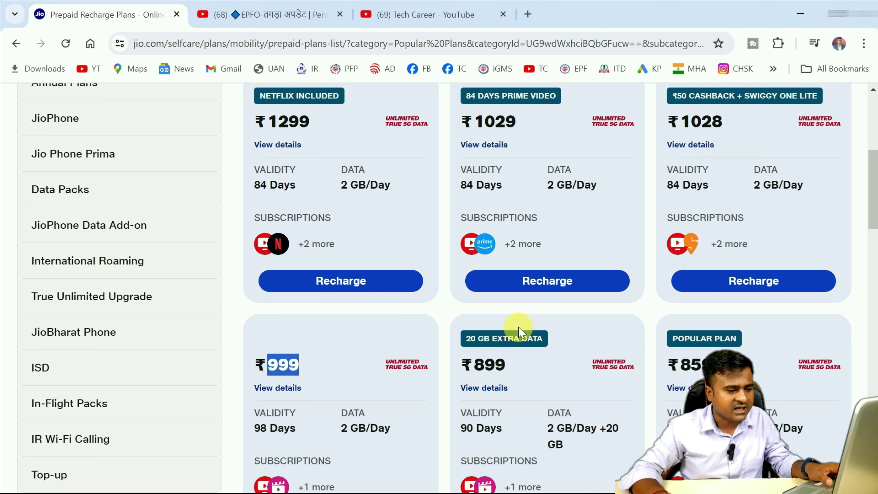
{"action": "left_click_drag", "start_coordinate": [474, 367], "coordinate": [510, 373]}
{"action": "key", "text": "ctrl+c"}
{"action": "key", "text": "alt+Tab"}
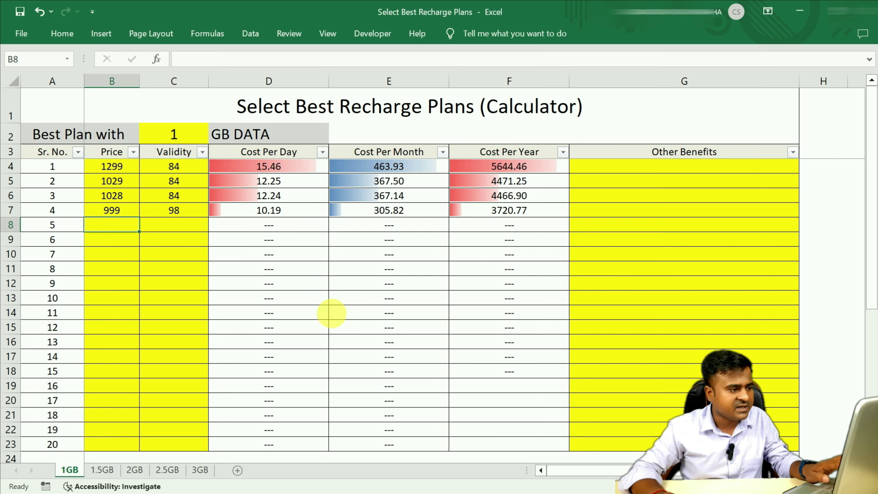
{"action": "double_click", "coordinate": [136, 231]}
{"action": "key", "text": "ctrl+v"}
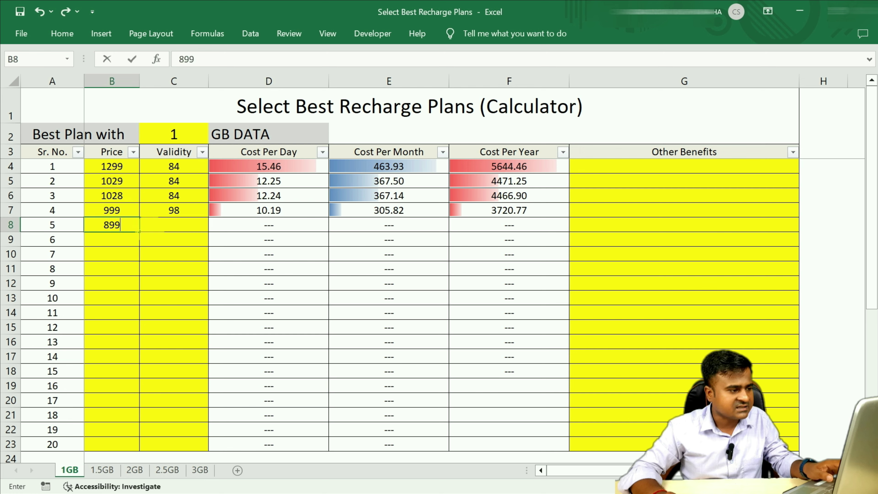
{"action": "key", "text": "alt+Tab"}
{"action": "key", "text": "alt+Tab"}
{"action": "left_click", "coordinate": [168, 230]}
{"action": "type", "text": "90"}
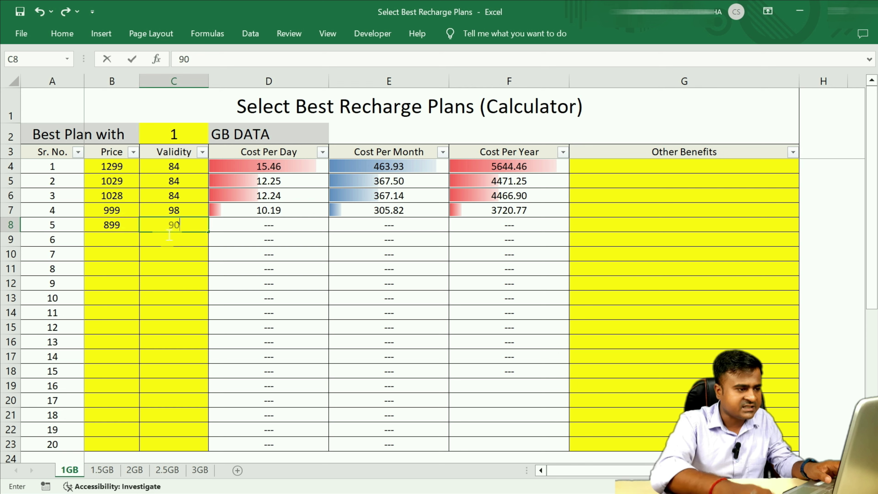
{"action": "key", "text": "Return"}
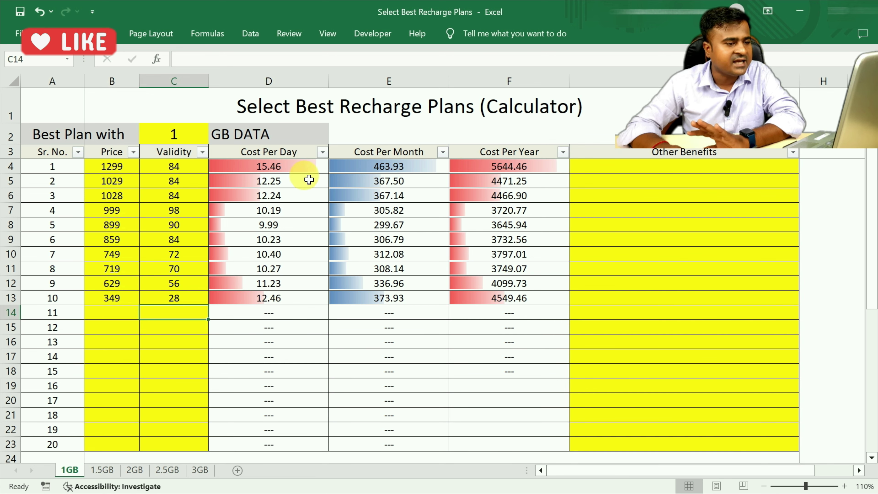
{"action": "scroll", "coordinate": [379, 272], "scroll_direction": "down", "scroll_amount": 1}
{"action": "scroll", "coordinate": [379, 273], "scroll_direction": "down", "scroll_amount": 3}
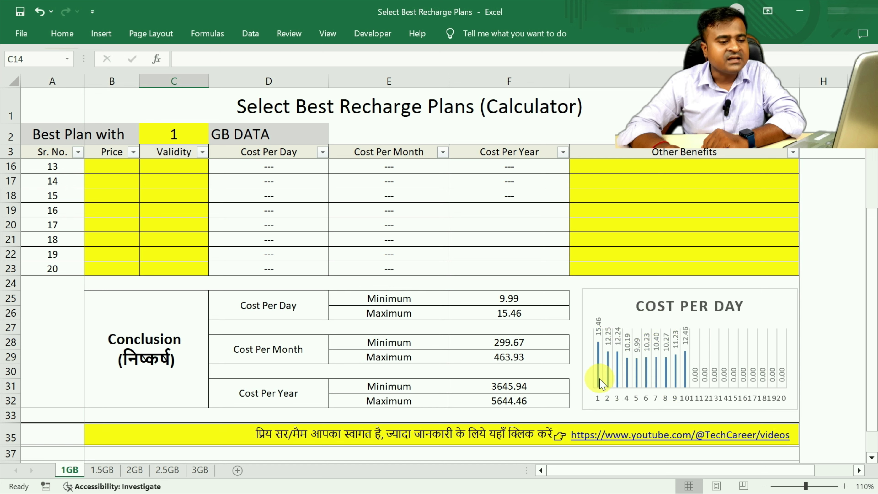
{"action": "mouse_move", "coordinate": [597, 376]}
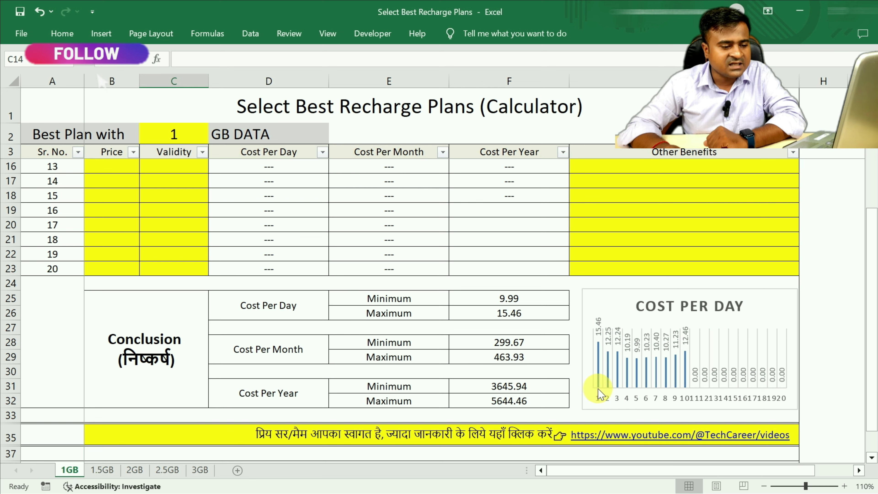
{"action": "mouse_move", "coordinate": [598, 351]}
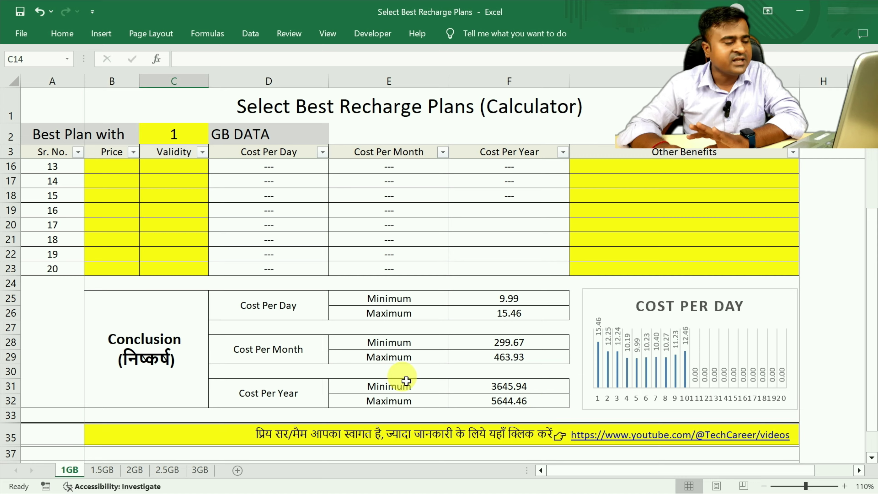
Jump back to the first plan's price in B4, then switch to the Jio plans page
{"action": "scroll", "coordinate": [284, 349], "scroll_direction": "up", "scroll_amount": 4}
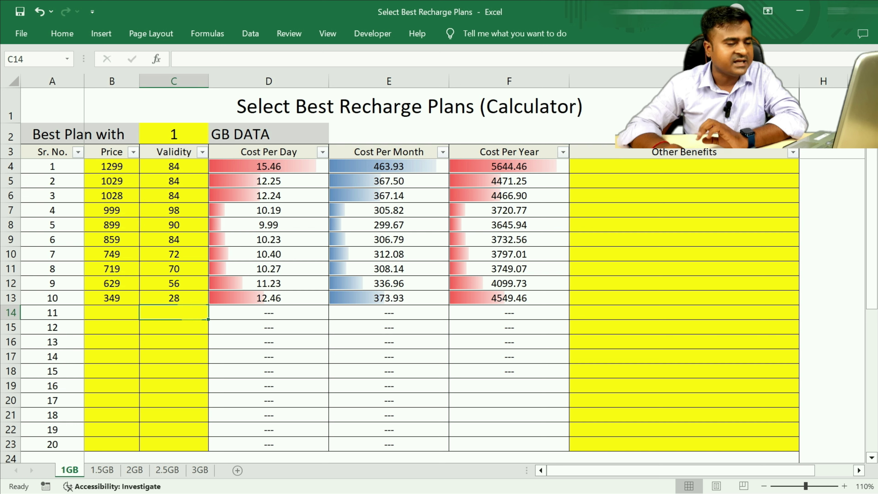
{"action": "key", "text": "ctrl+Home"}
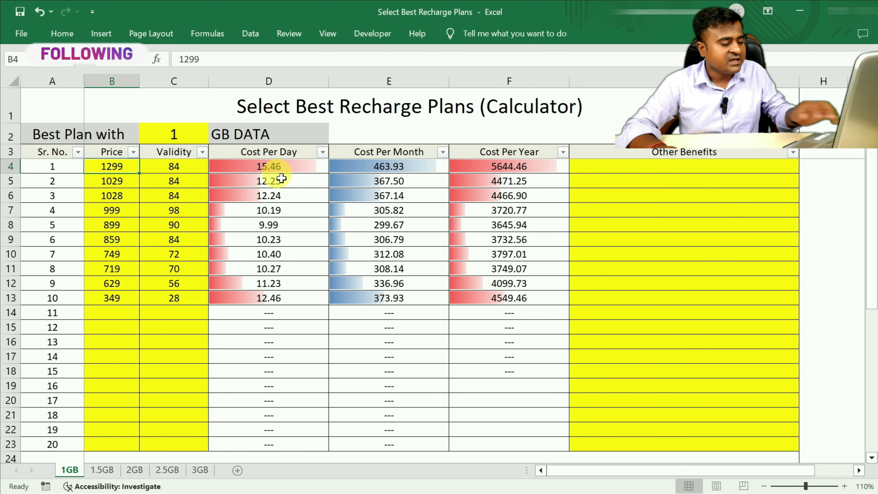
{"action": "key", "text": "alt+Tab"}
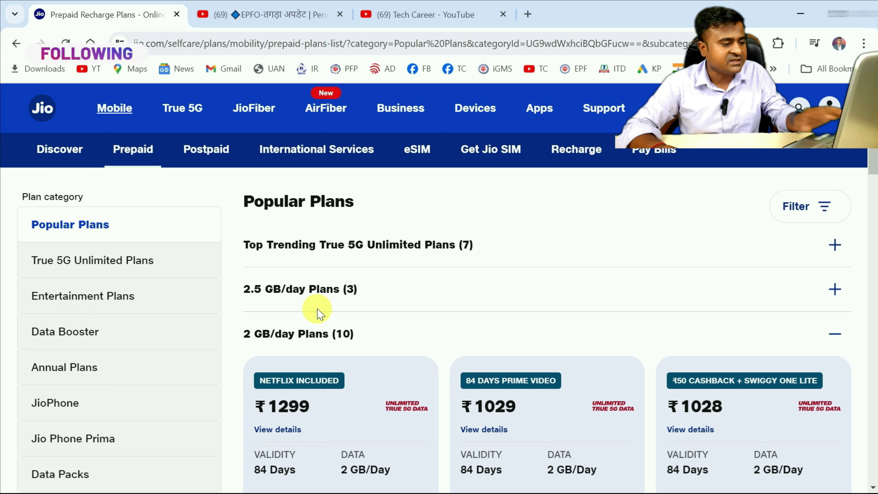
Scroll down to the 2 GB/day plan cards, then switch back to the Excel calculator
{"action": "scroll", "coordinate": [313, 311], "scroll_direction": "down", "scroll_amount": 4}
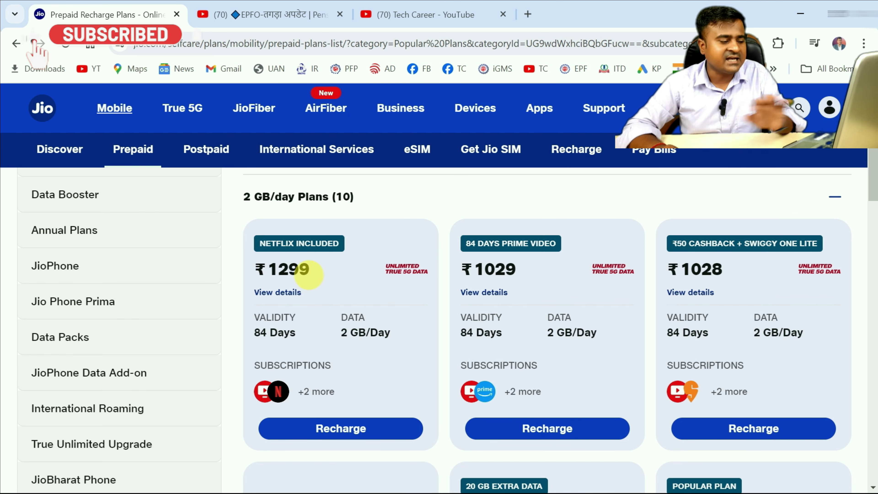
{"action": "key", "text": "alt+Tab"}
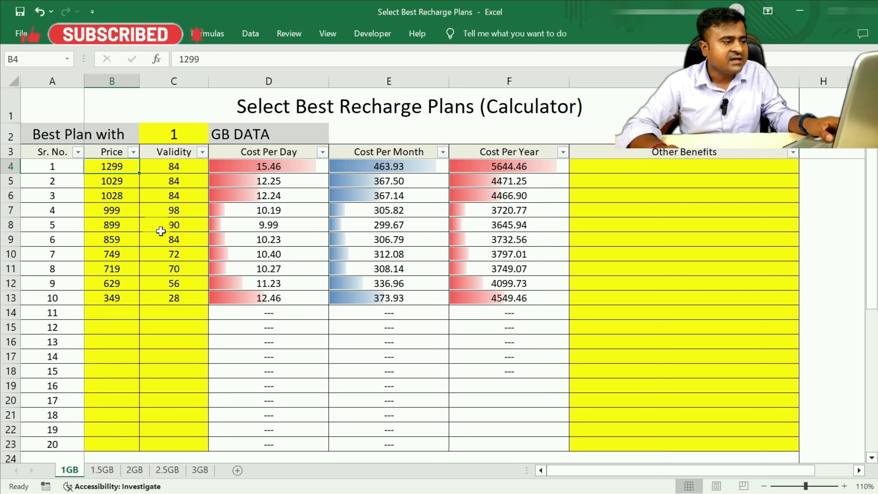
{"action": "left_click", "coordinate": [164, 212]}
{"action": "left_click", "coordinate": [118, 196]}
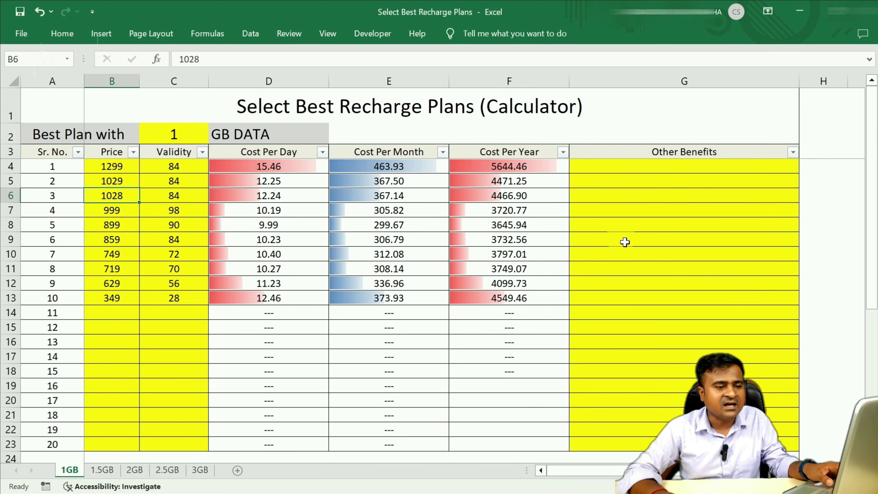
{"action": "left_click", "coordinate": [652, 211]}
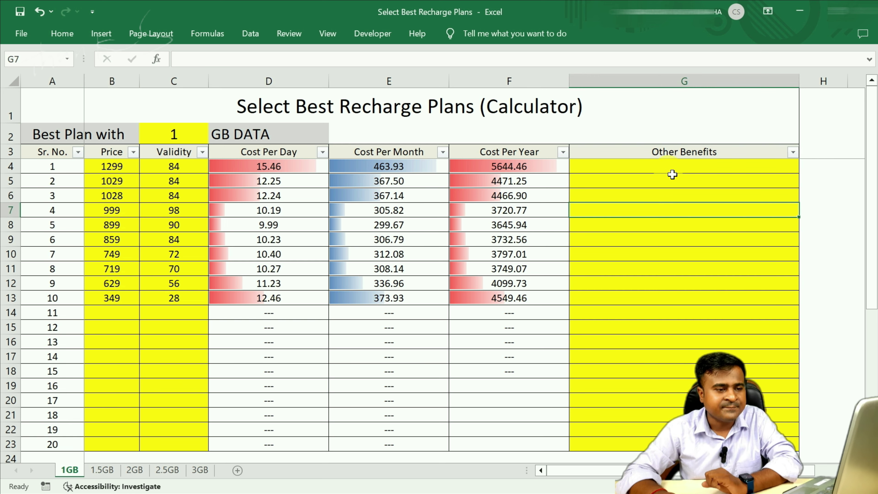
{"action": "left_click", "coordinate": [645, 172]}
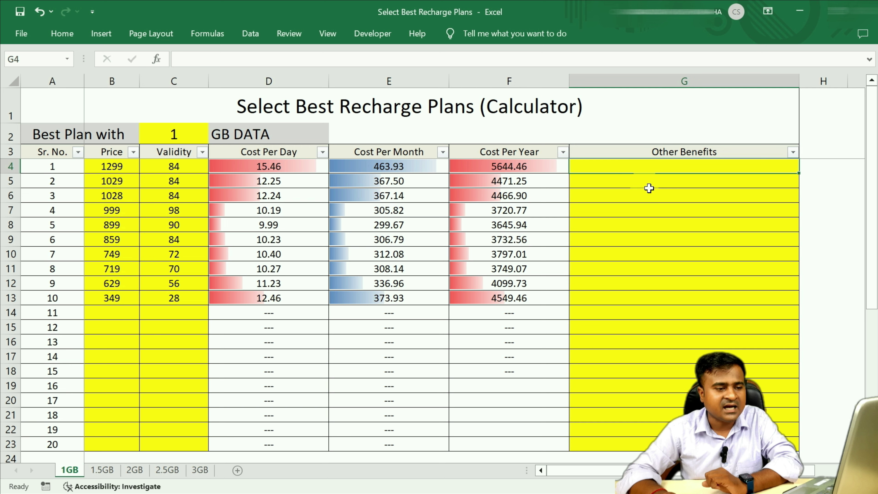
{"action": "left_click", "coordinate": [633, 186]}
{"action": "left_click", "coordinate": [670, 173]}
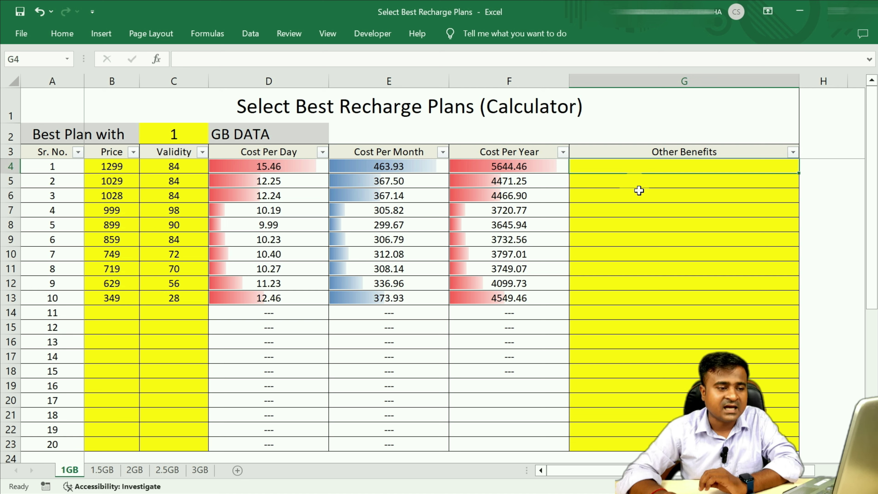
{"action": "left_click", "coordinate": [631, 182]}
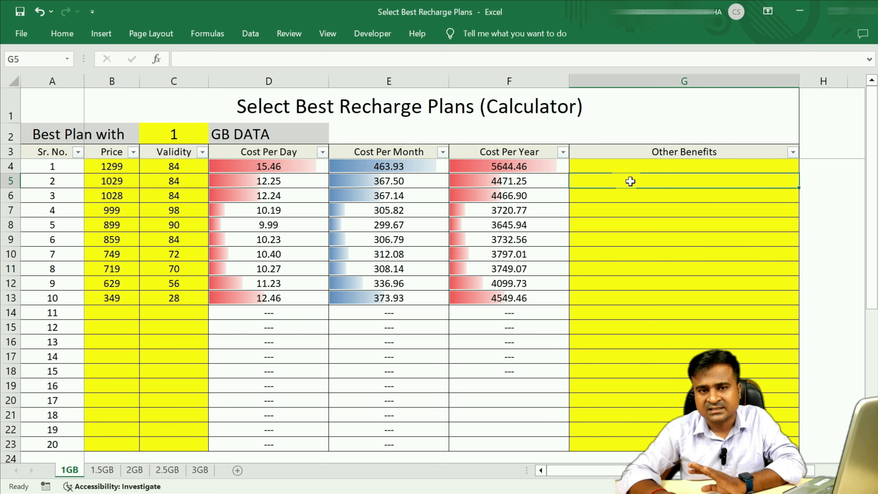
{"action": "left_click", "coordinate": [73, 474]}
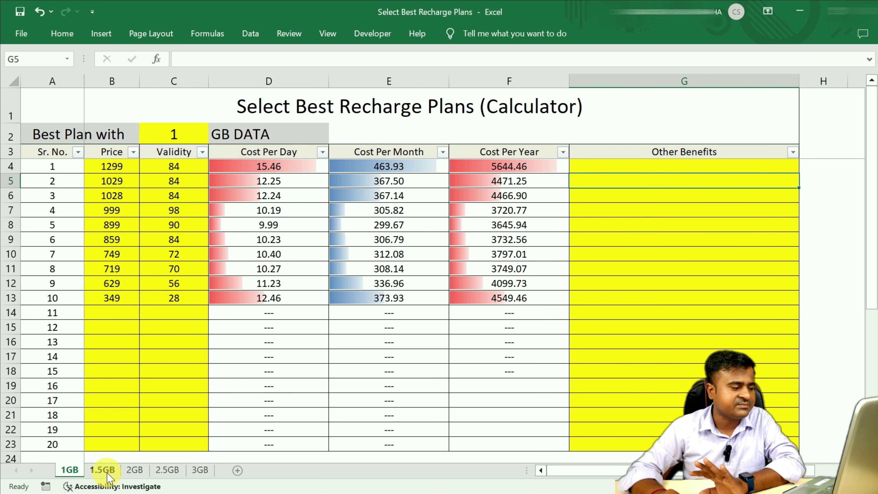
Glance at the 1.5GB and 2GB sheets, then set the 1GB sheet's data amount in C2 to 2
{"action": "left_click", "coordinate": [103, 470]}
{"action": "left_click", "coordinate": [130, 470]}
{"action": "left_click", "coordinate": [69, 470]}
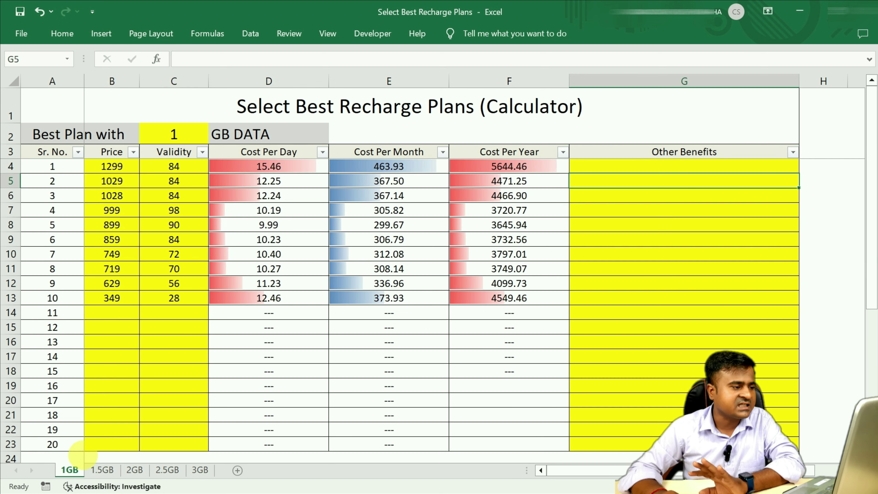
{"action": "left_click", "coordinate": [180, 141]}
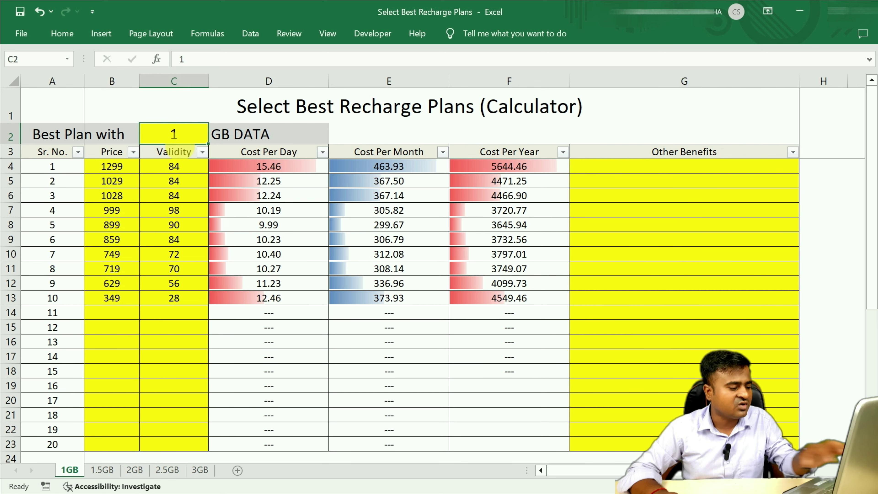
{"action": "type", "text": "2"}
{"action": "key", "text": "Return"}
{"action": "key", "text": "Return"}
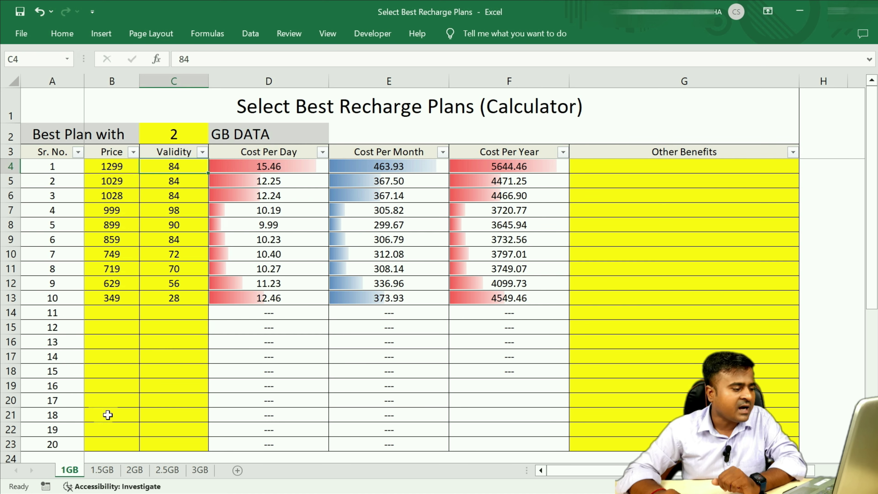
Review the 1.5GB, 2GB, 2.5GB and 3GB sheets and return to the 1GB sheet
{"action": "left_click", "coordinate": [98, 470]}
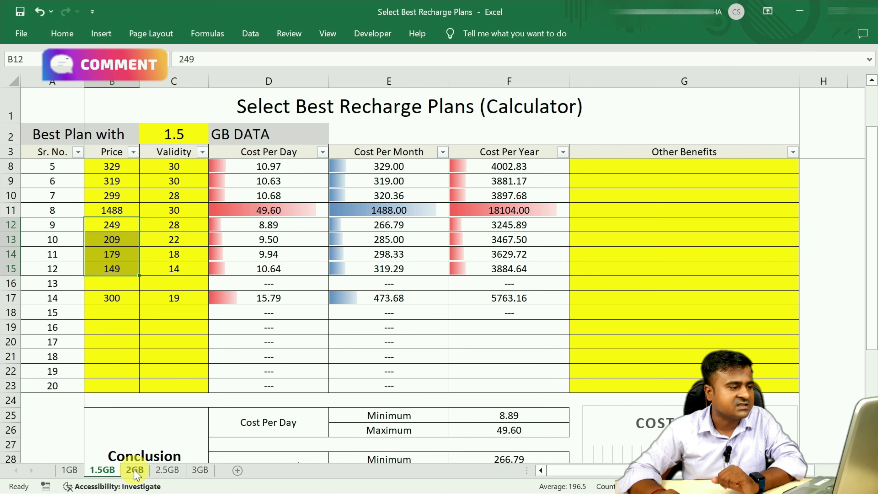
{"action": "left_click", "coordinate": [135, 471]}
{"action": "scroll", "coordinate": [242, 360], "scroll_direction": "up", "scroll_amount": 6}
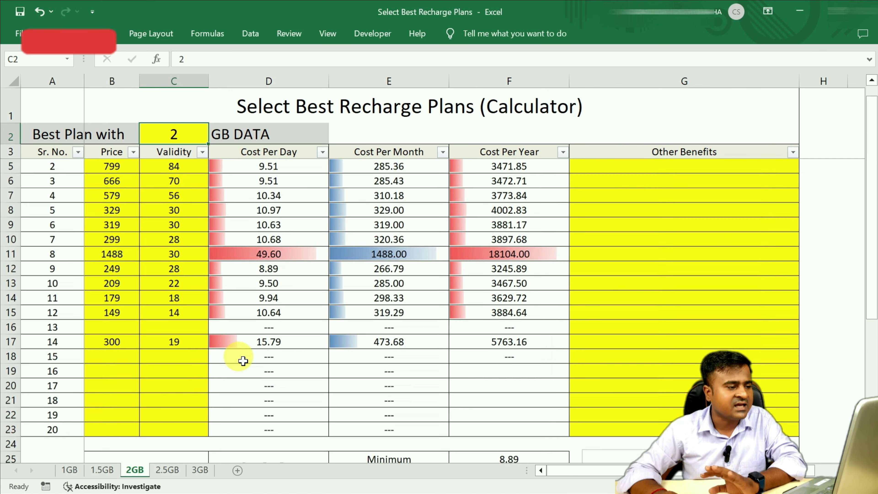
{"action": "scroll", "coordinate": [243, 360], "scroll_direction": "up", "scroll_amount": 1}
{"action": "left_click", "coordinate": [168, 470]}
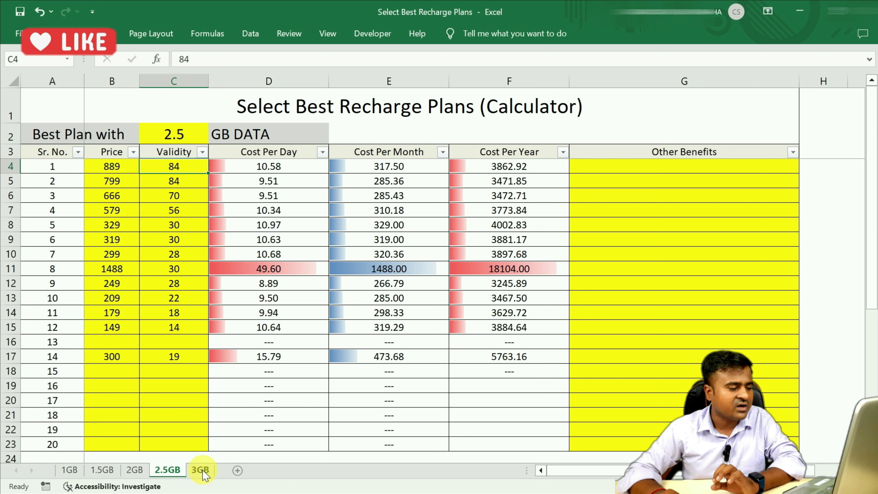
{"action": "left_click", "coordinate": [201, 470]}
{"action": "left_click", "coordinate": [73, 471]}
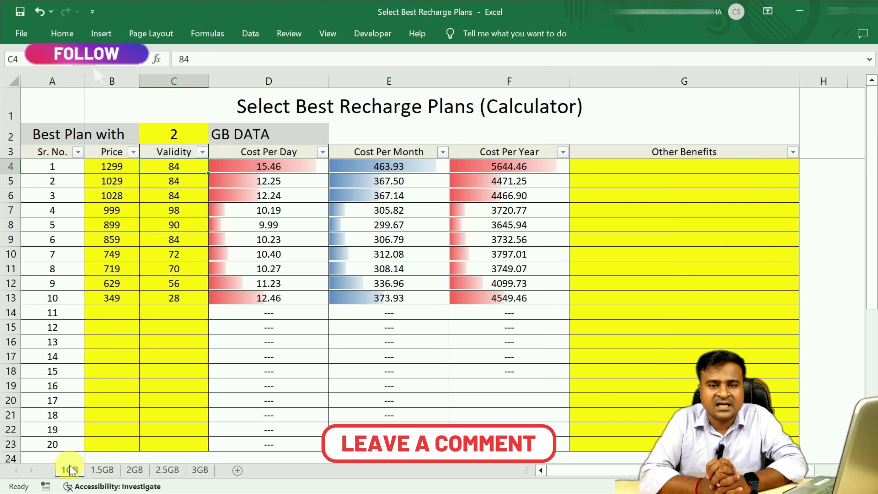
Copy the ten plans' prices and validities in B4:C13 of the 1GB sheet
{"action": "left_click", "coordinate": [70, 470]}
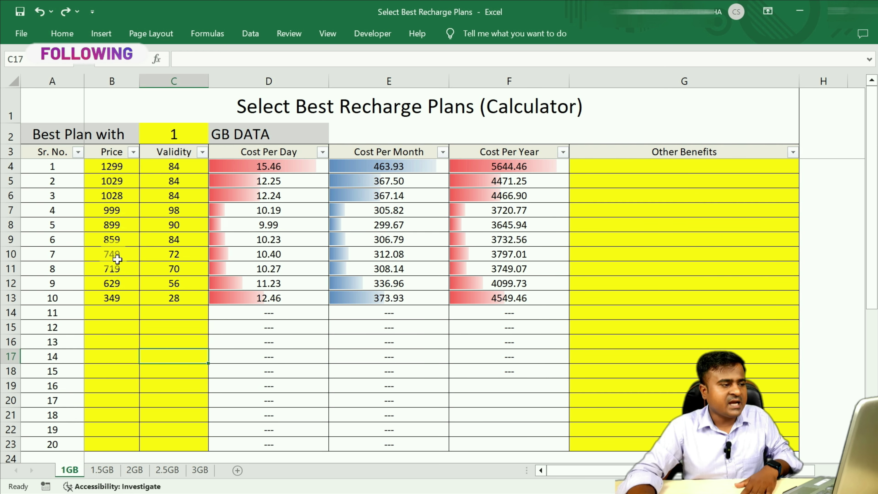
{"action": "left_click_drag", "start_coordinate": [115, 169], "coordinate": [182, 299]}
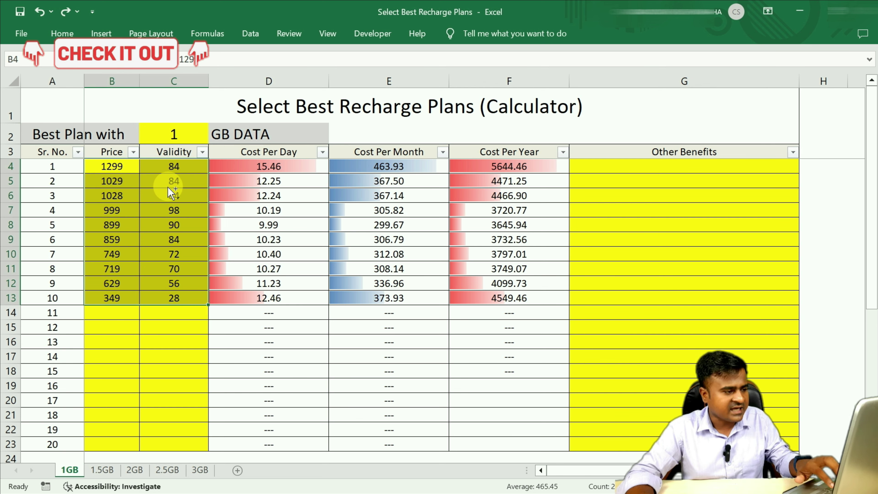
{"action": "key", "text": "ctrl+c"}
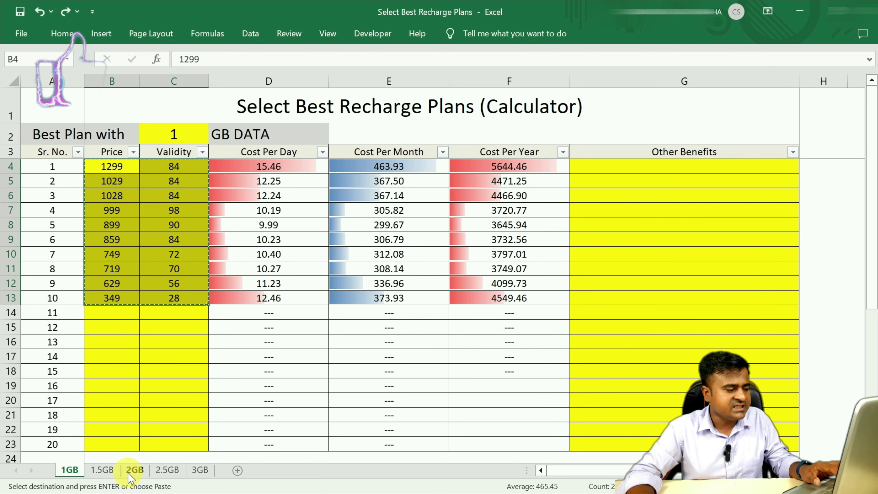
Clear the 2GB sheet's old entries in B4:C18 and paste the ten copied plans at B4
{"action": "left_click", "coordinate": [134, 470]}
{"action": "left_click_drag", "start_coordinate": [112, 166], "coordinate": [166, 371]}
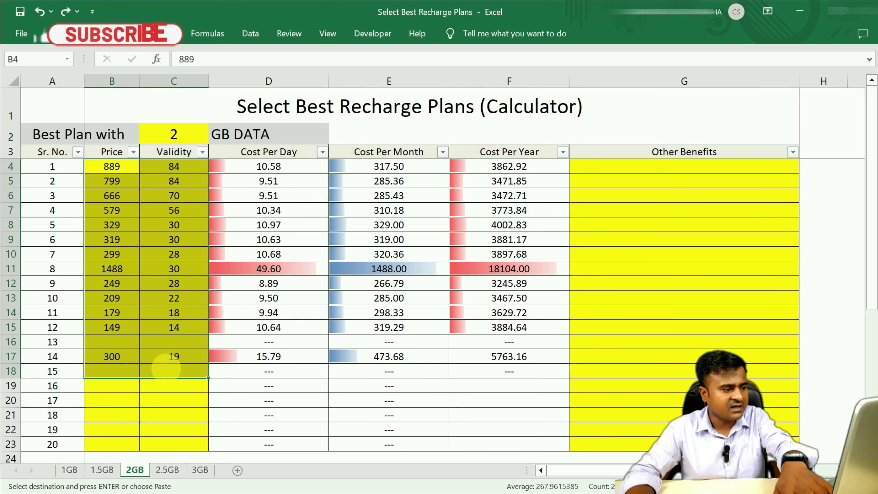
{"action": "key", "text": "Delete"}
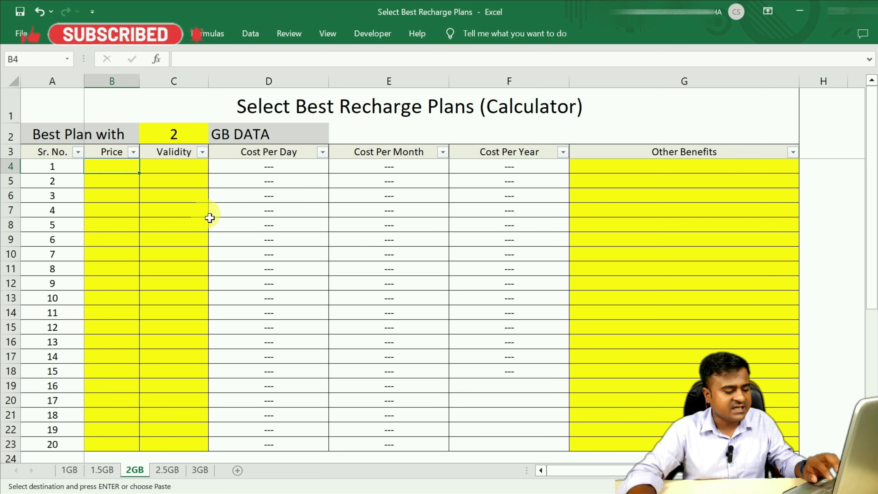
{"action": "key", "text": "ctrl+v"}
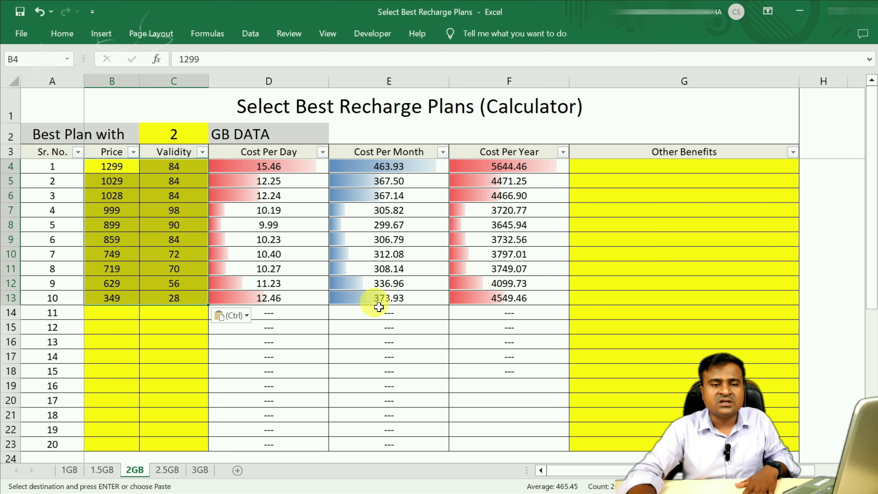
{"action": "left_click", "coordinate": [186, 347]}
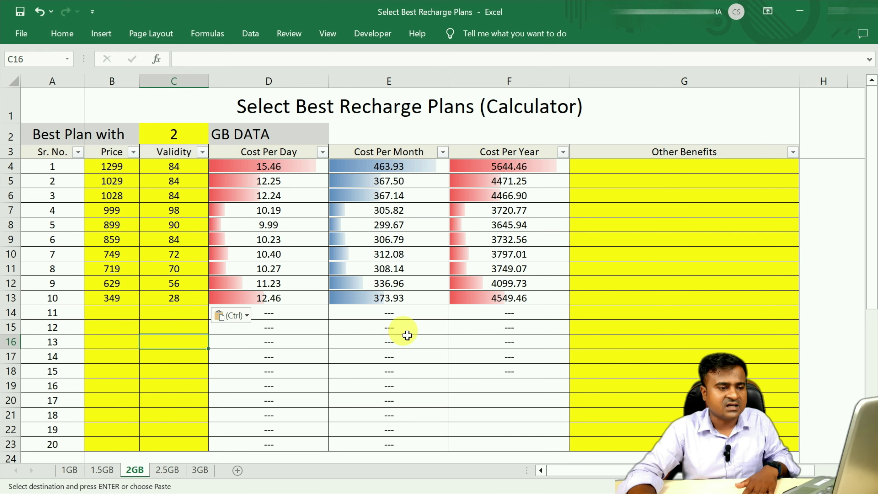
{"action": "scroll", "coordinate": [496, 347], "scroll_direction": "down", "scroll_amount": 1}
{"action": "scroll", "coordinate": [496, 347], "scroll_direction": "down", "scroll_amount": 5}
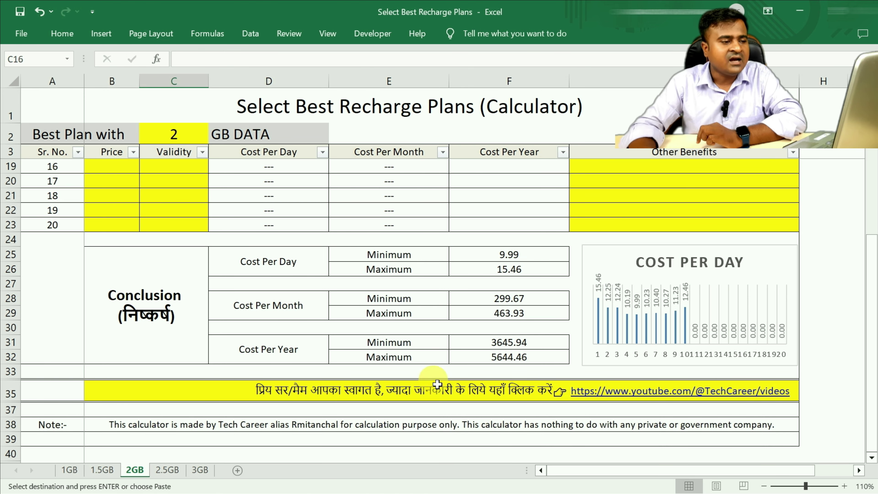
{"action": "scroll", "coordinate": [446, 330], "scroll_direction": "up", "scroll_amount": 5}
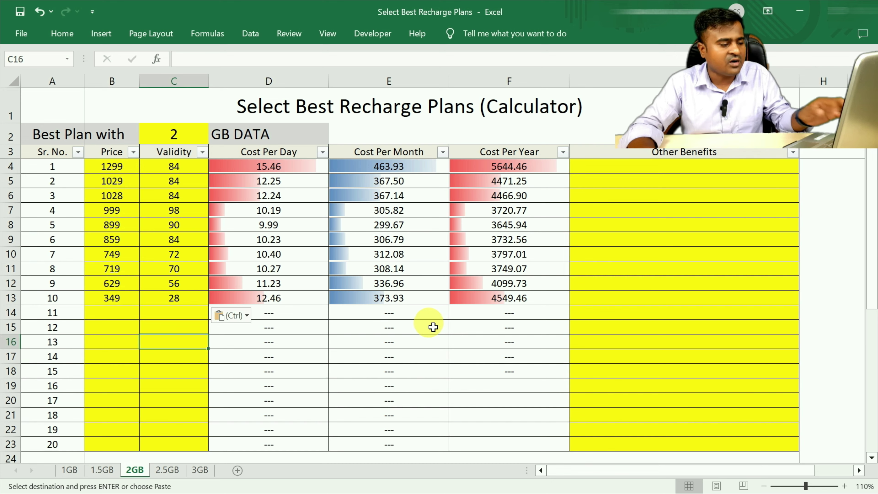
In Chrome's EPFO pension video, open description link 5, the best-recharge calculator
{"action": "key", "text": "alt+Tab"}
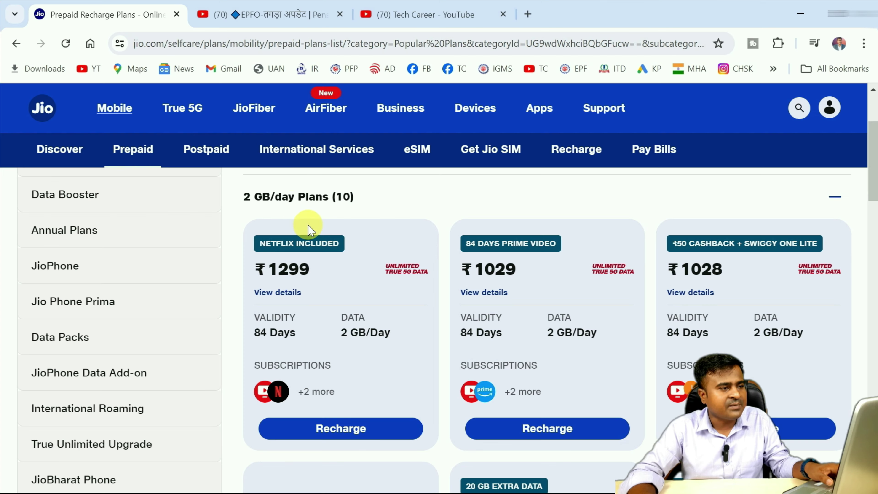
{"action": "left_click", "coordinate": [402, 16]}
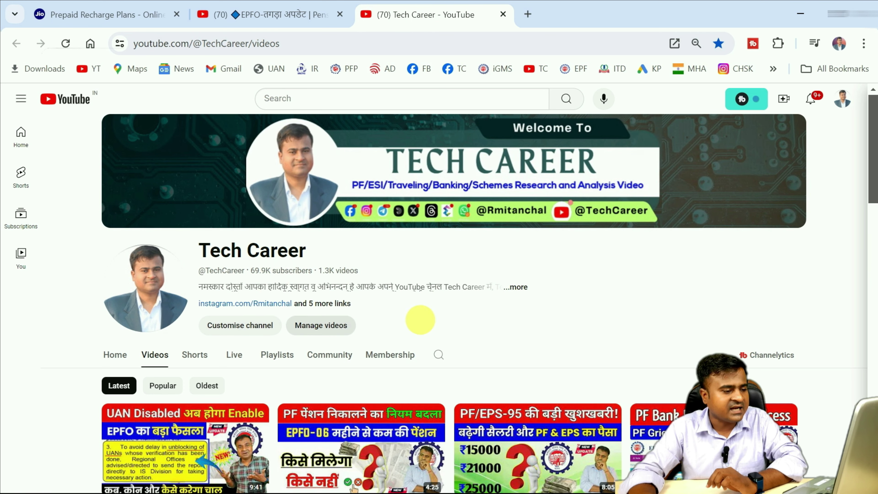
{"action": "left_click", "coordinate": [239, 15]}
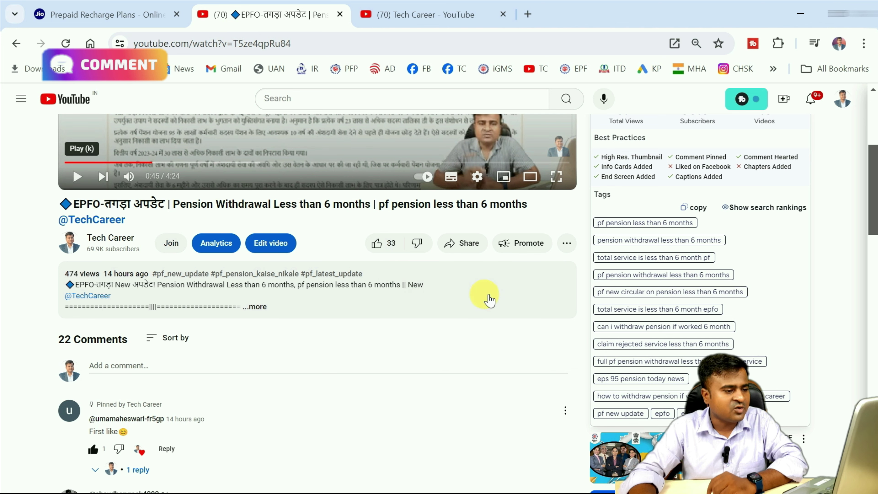
{"action": "left_click", "coordinate": [491, 295]}
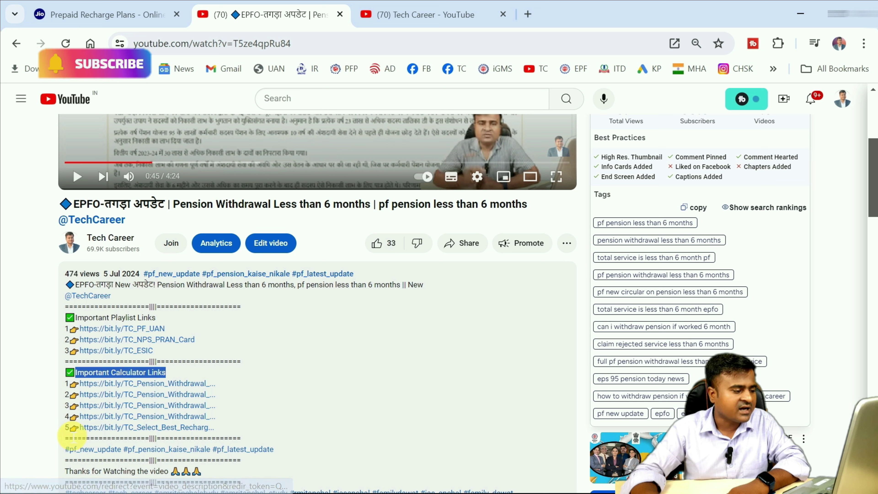
{"action": "left_click_drag", "start_coordinate": [65, 428], "coordinate": [83, 438]}
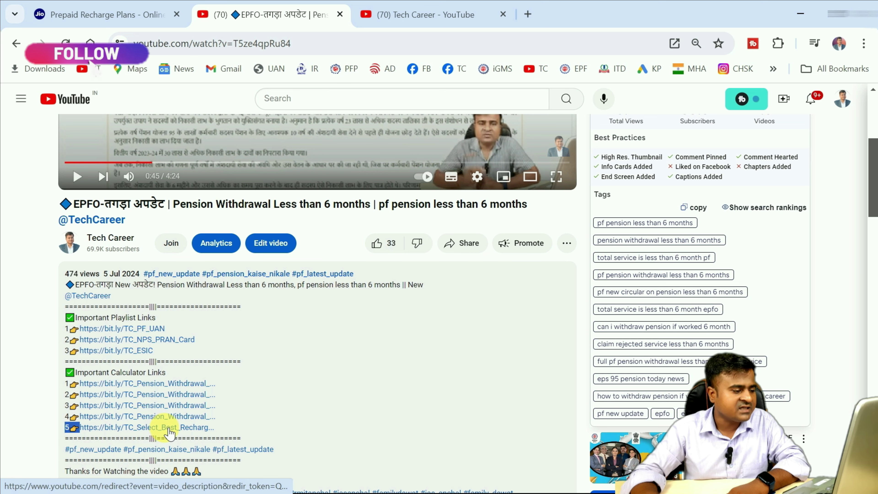
{"action": "left_click", "coordinate": [195, 434]}
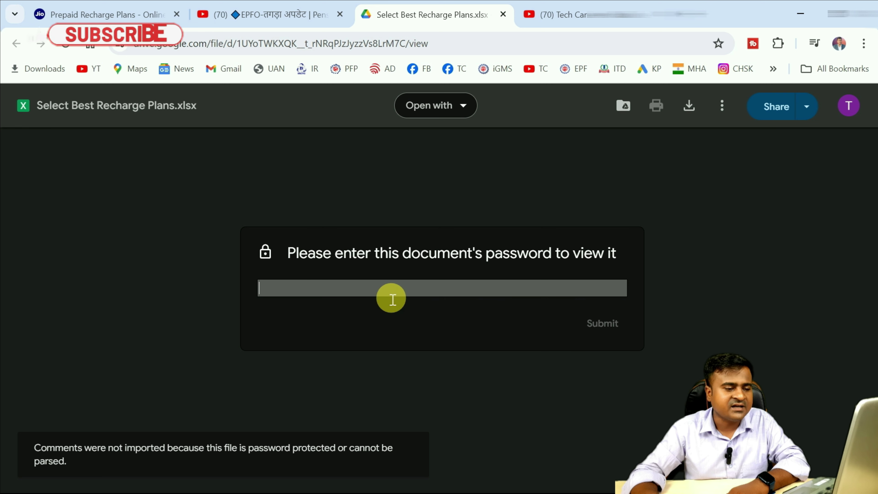
Enter the file password to unlock the calculator, then select the 1GB sheet's first price, 1299
{"action": "type", "text": "12345"}
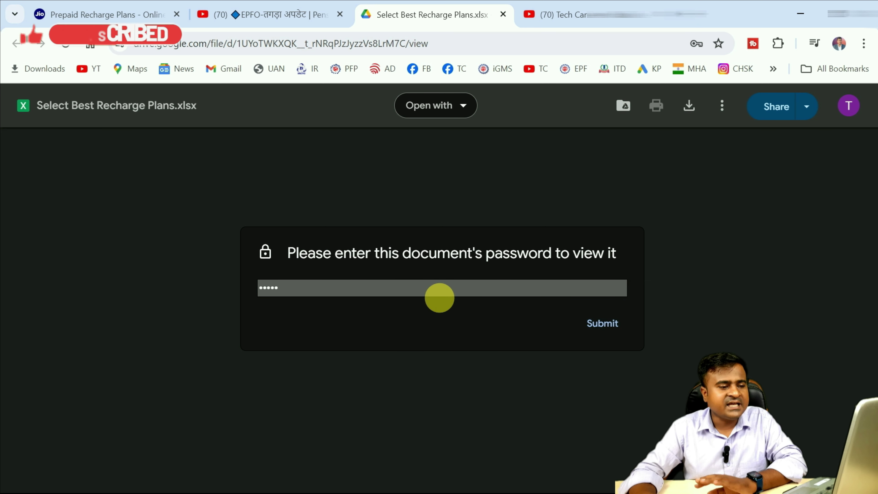
{"action": "left_click", "coordinate": [603, 326]}
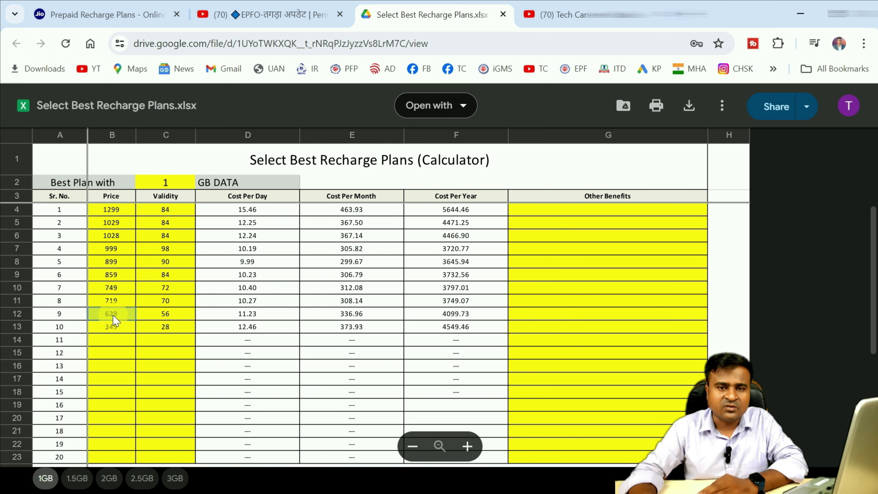
{"action": "left_click", "coordinate": [115, 209]}
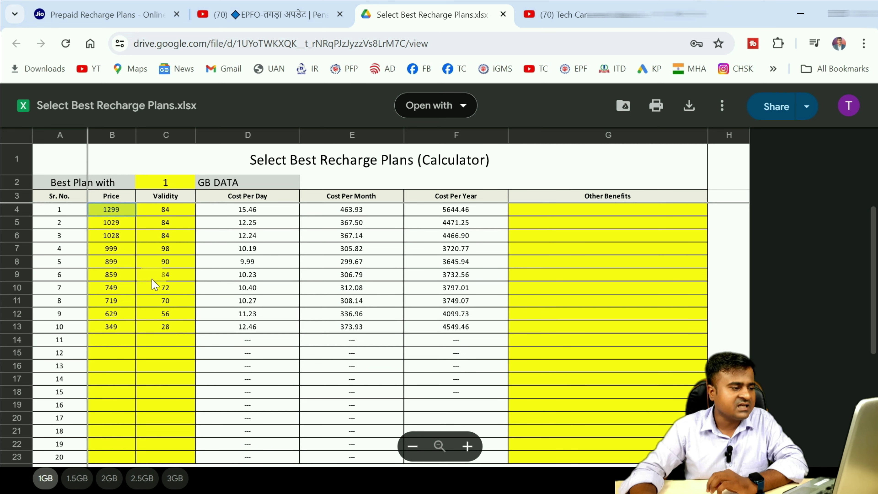
Select the 1.5GB sheet's plan prices and validities, then return to Jio's plans page
{"action": "left_click", "coordinate": [82, 483]}
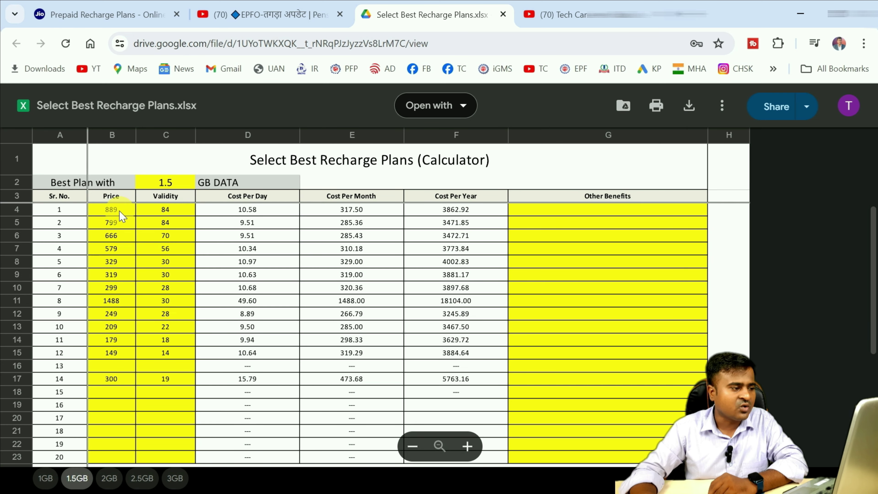
{"action": "left_click_drag", "start_coordinate": [121, 213], "coordinate": [175, 398]}
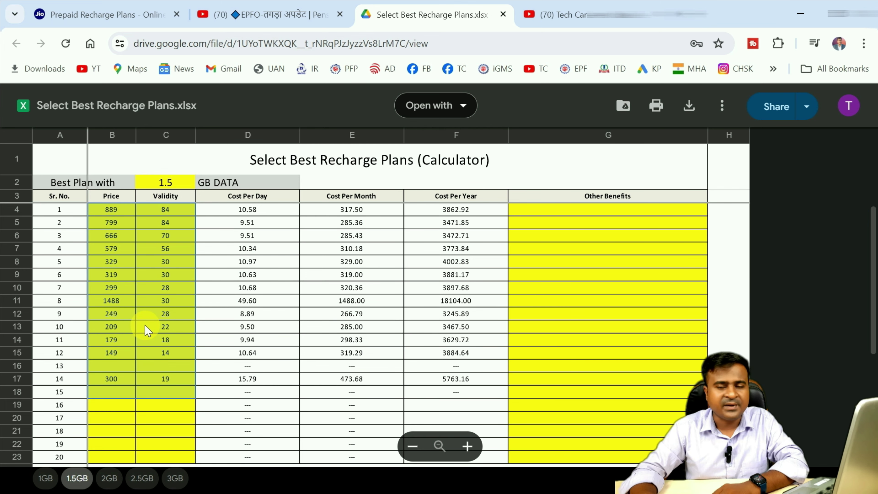
{"action": "key", "text": "ctrl+1"}
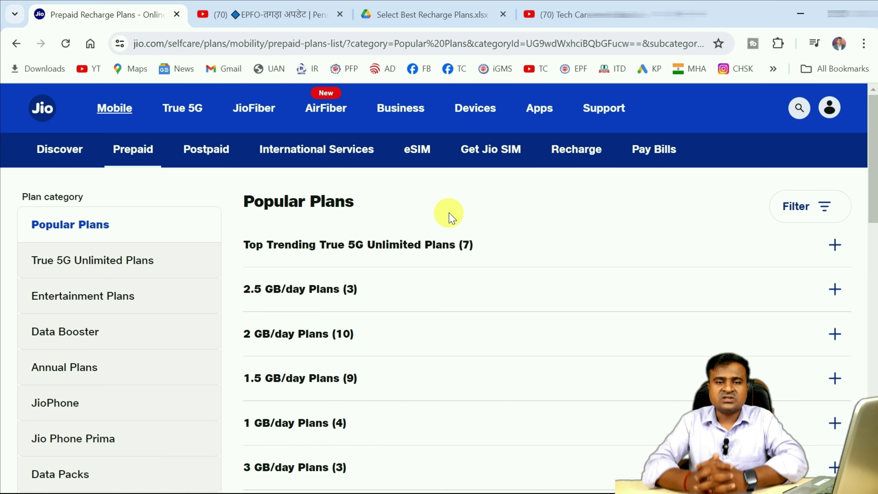